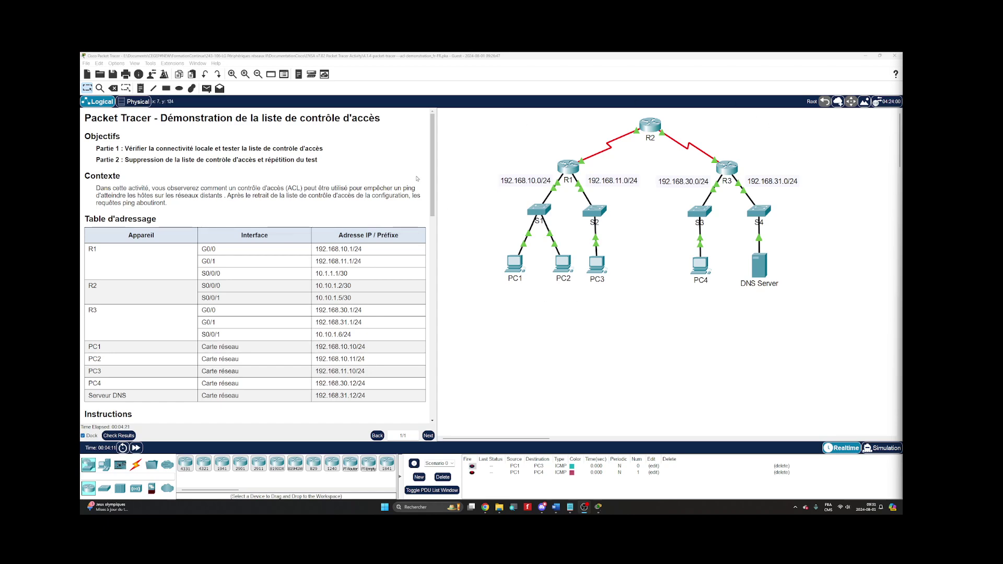
Open PC1's command prompt, with its window widened beneath the topology and kept on top
scroll(417, 179, down, 4)
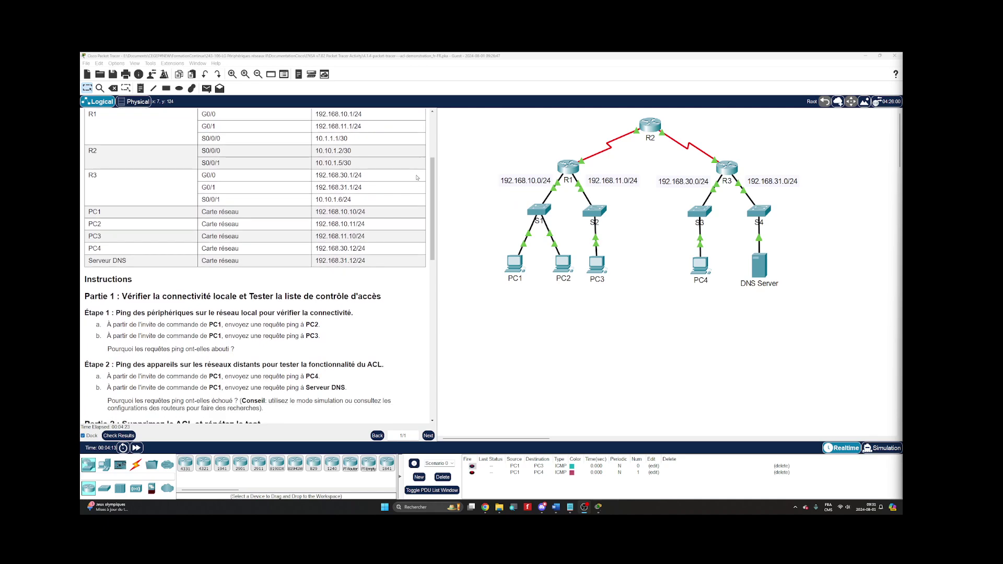
scroll(417, 179, down, 3)
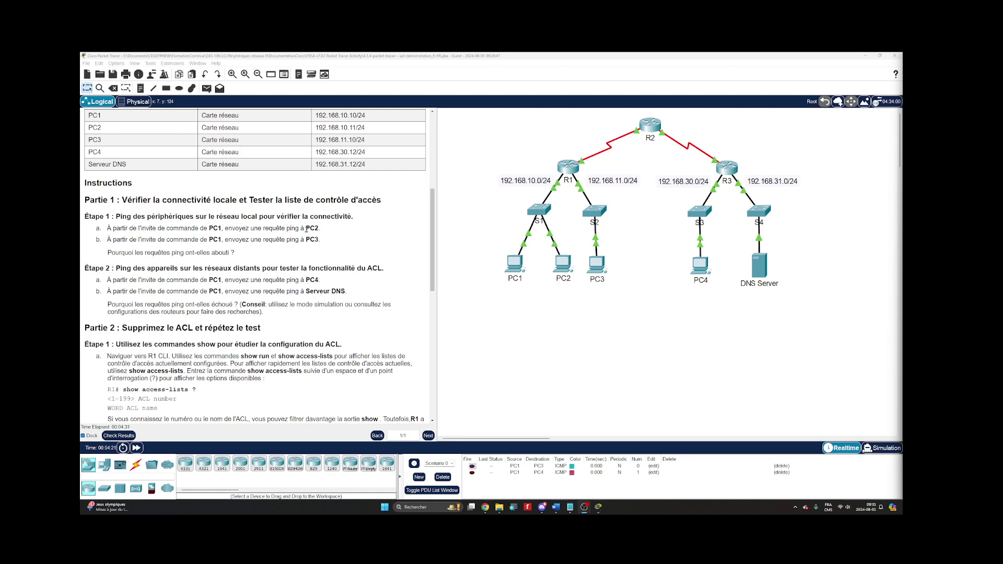
click(510, 265)
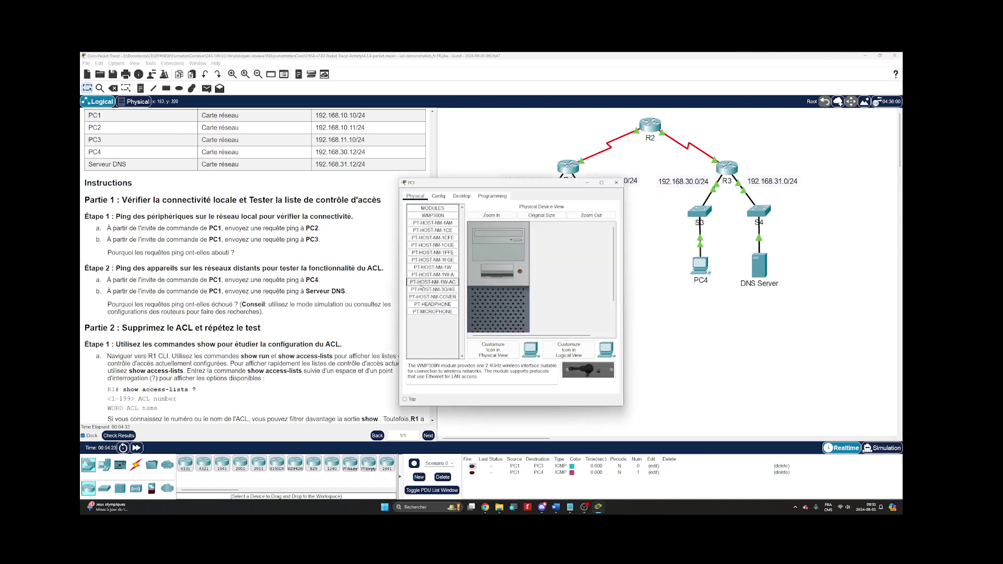
click(462, 196)
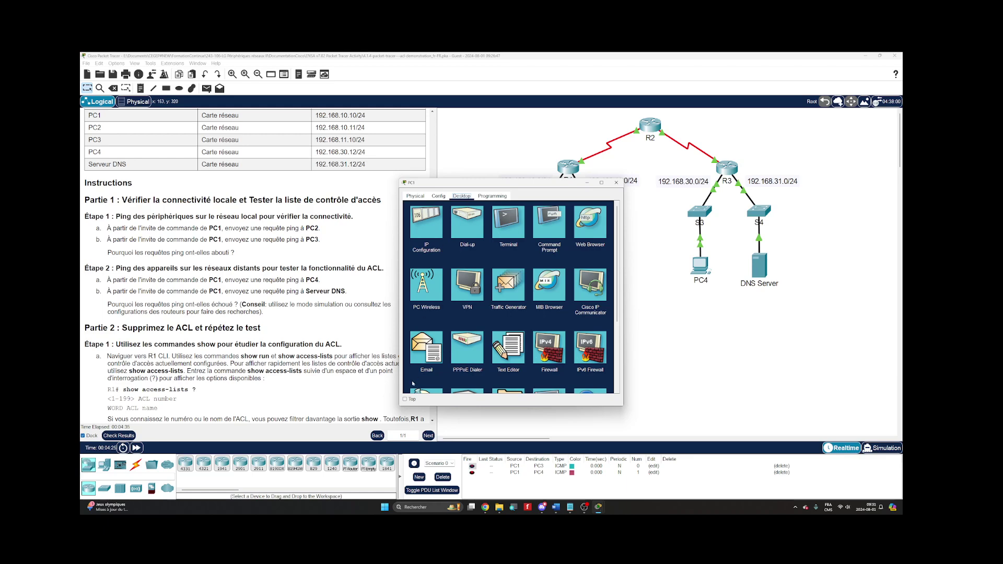
drag(485, 188, 551, 264)
drag(690, 298, 850, 294)
drag(751, 257, 750, 281)
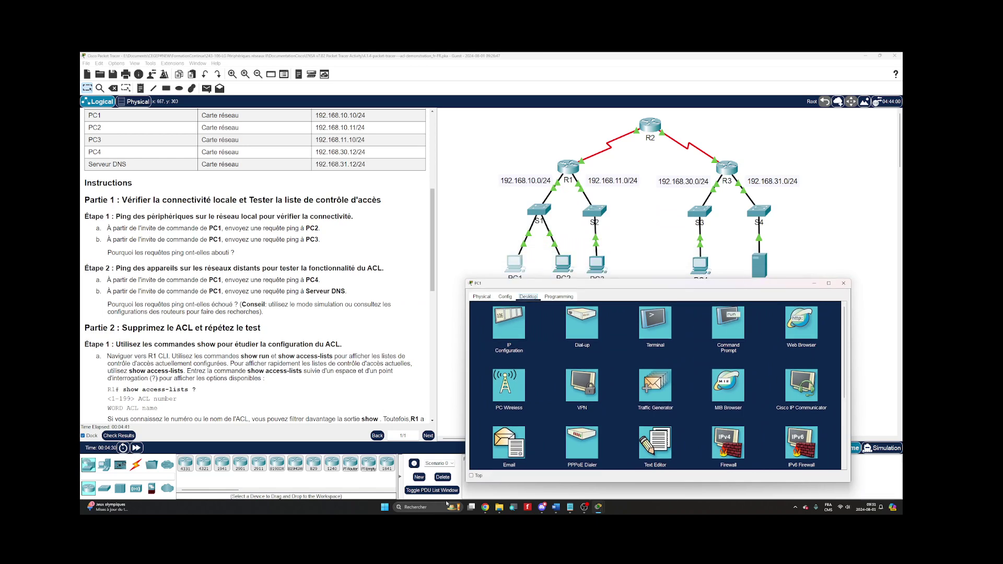
drag(850, 399, 690, 399)
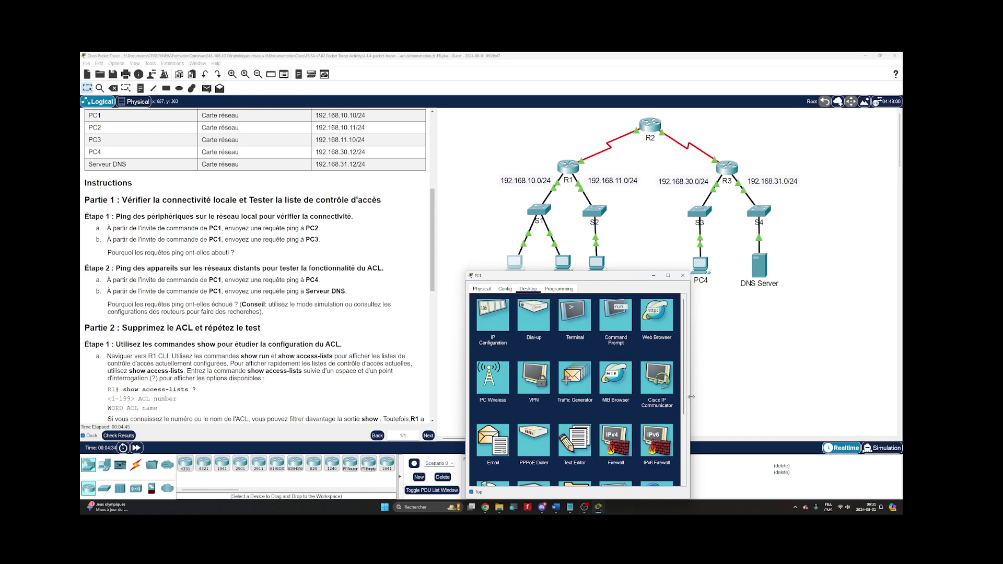
drag(690, 399, 845, 400)
click(714, 326)
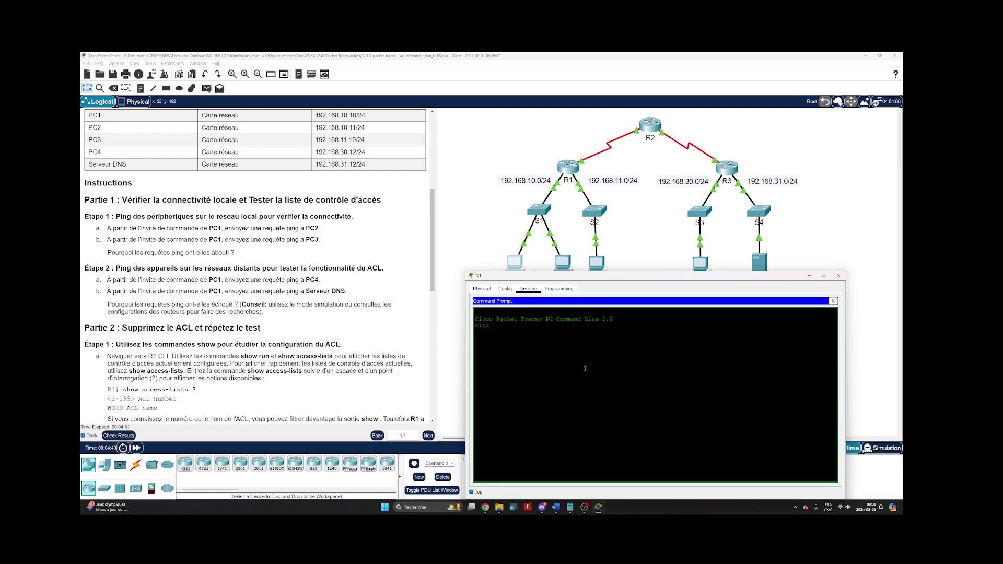
Ping PC2 at 192.168.10.11 from PC1 and keep the full topology uncovered by the prompt window
text(ping 192.168.10.11)
key(Return)
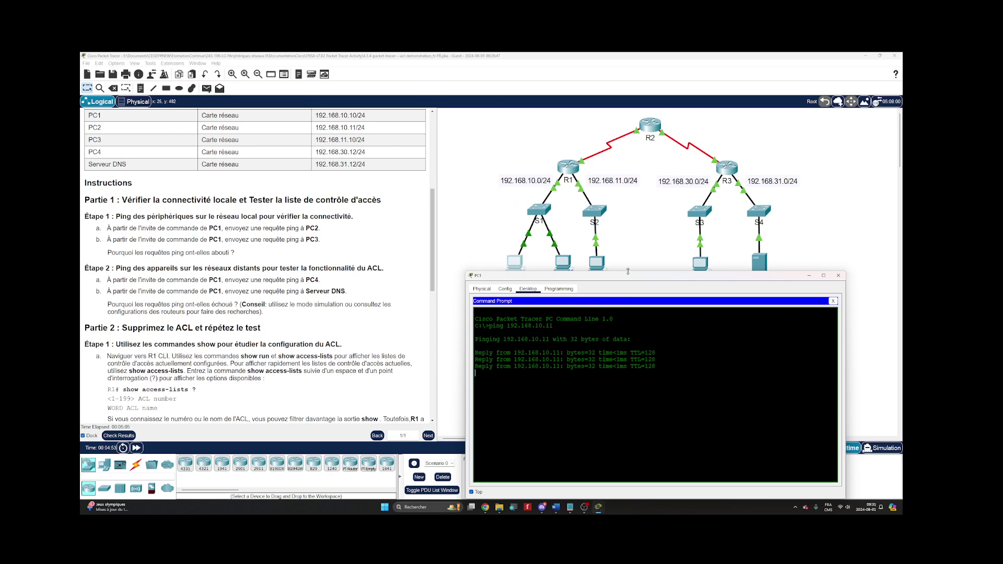
drag(627, 271, 633, 292)
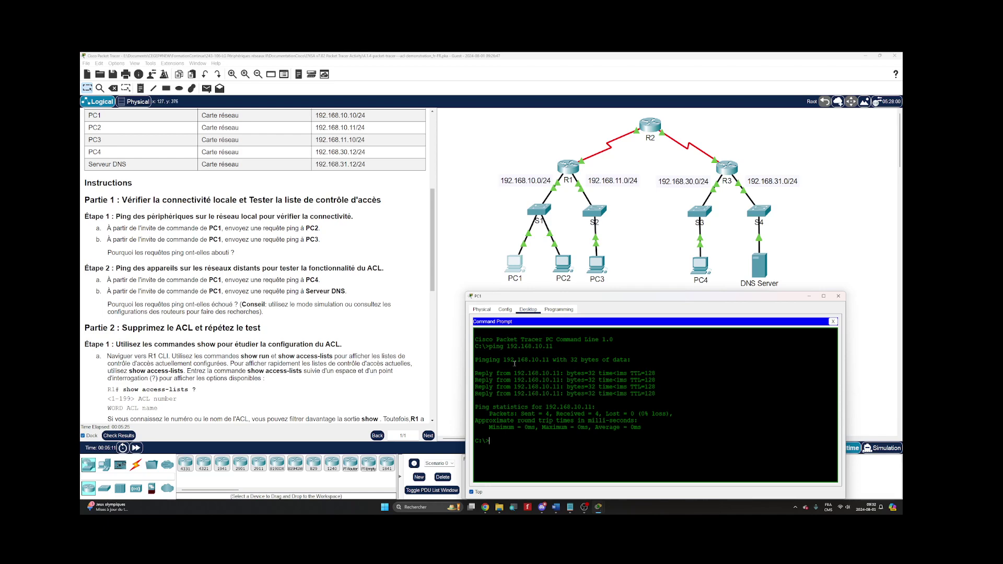
Ping PC3 at 192.168.11.10 from PC1's command prompt
key(Up)
key(BackSpace)
key(BackSpace)
key(BackSpace)
key(BackSpace)
text(1.10)
key(Return)
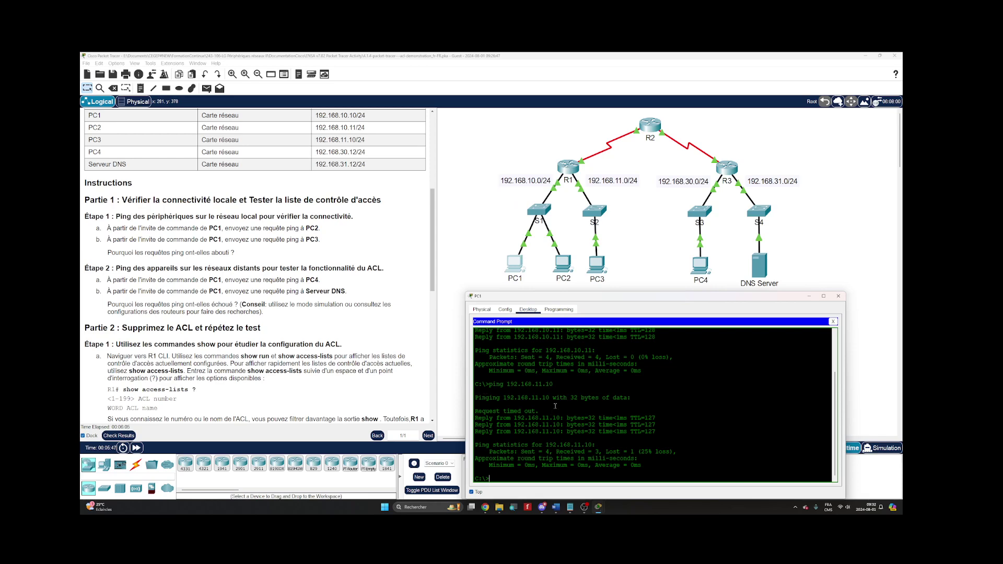
Repeat the ping from PC1 to PC3 at 192.168.11.10 two more times
key(Return)
key(Return)
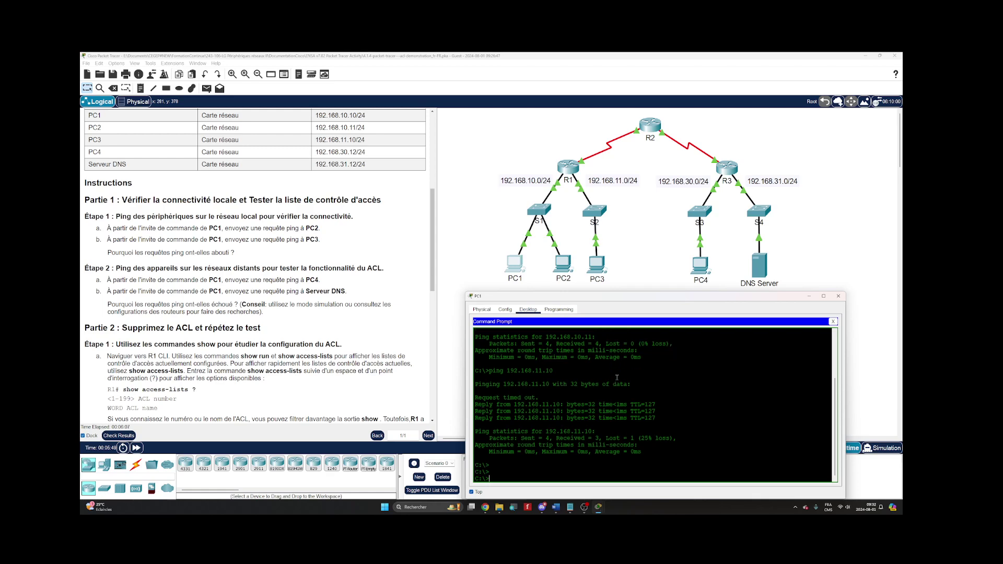
key(Up)
key(Return)
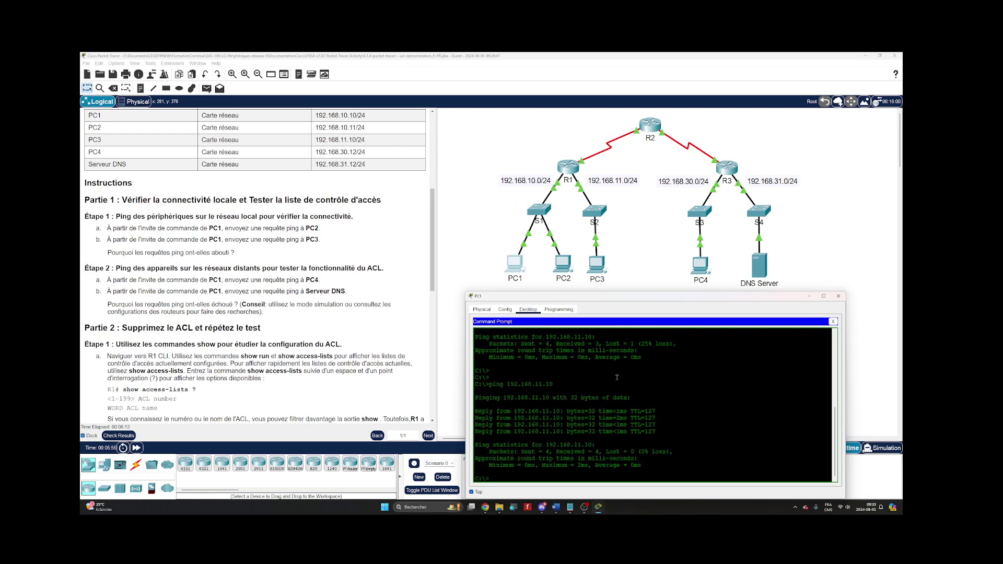
key(Up)
key(Return)
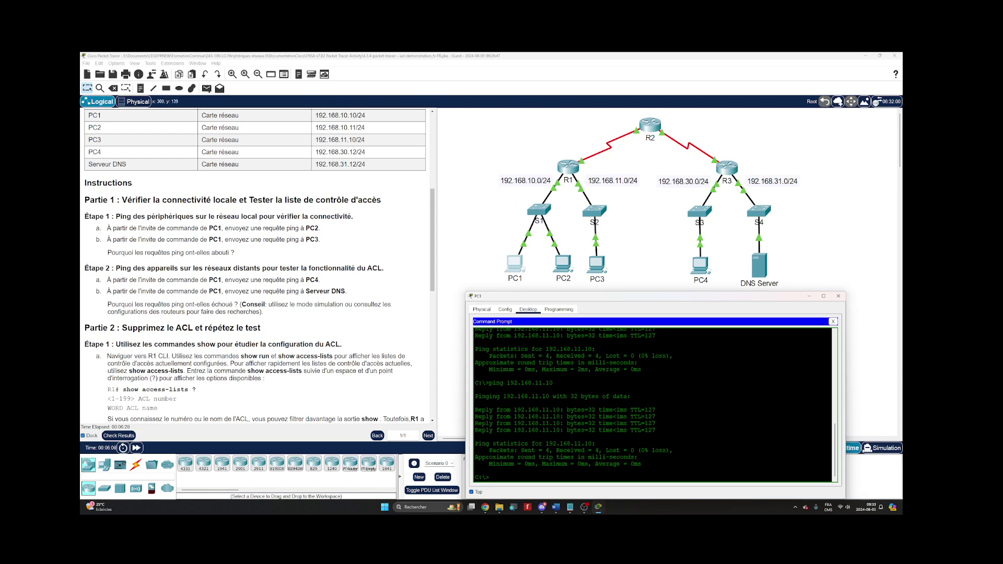
Ping PC4 on the remote network at 192.168.30.12 from PC1
key(Return)
key(Return)
key(Return)
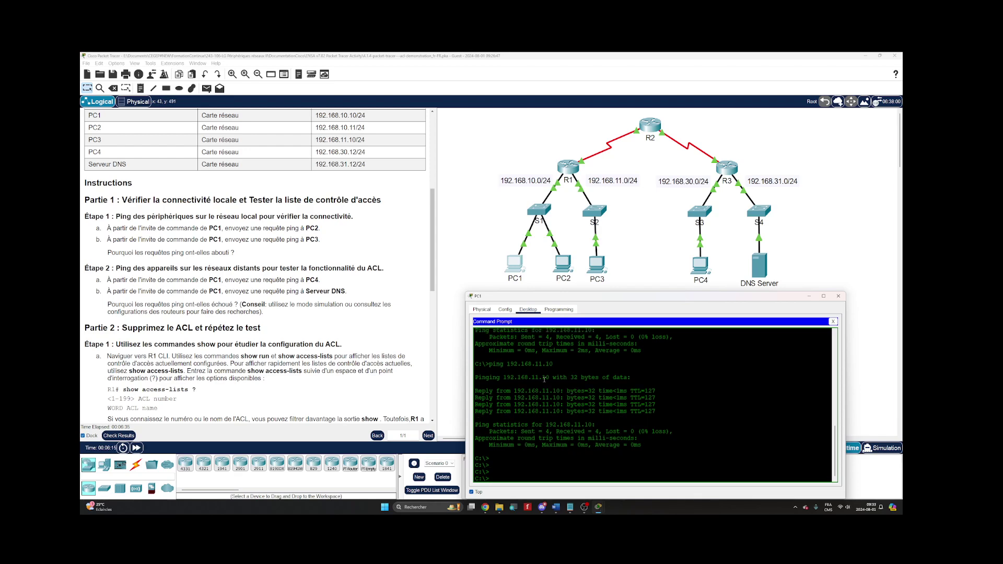
text(ping 192.168.30.12)
key(Return)
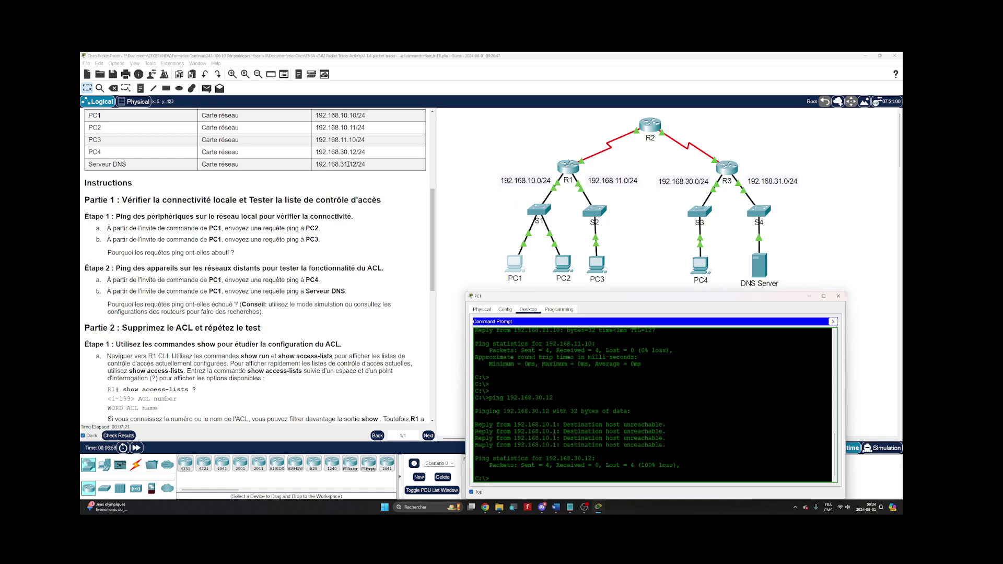
Ping the DNS server at 192.168.31.12 from PC1
key(Return)
key(Return)
key(Return)
key(Up)
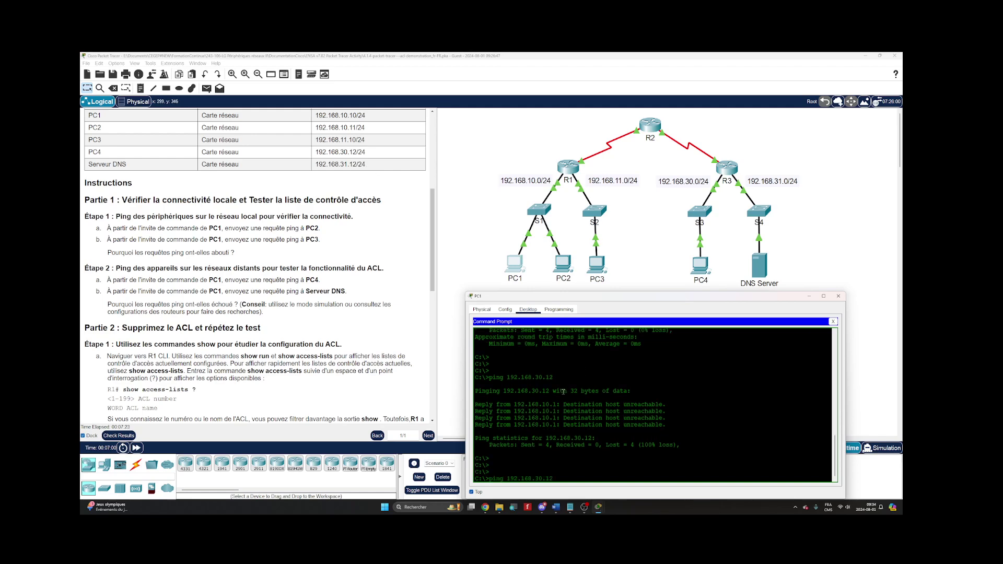
key(Left)
key(Left)
key(Left)
key(BackSpace)
text(1)
key(Return)
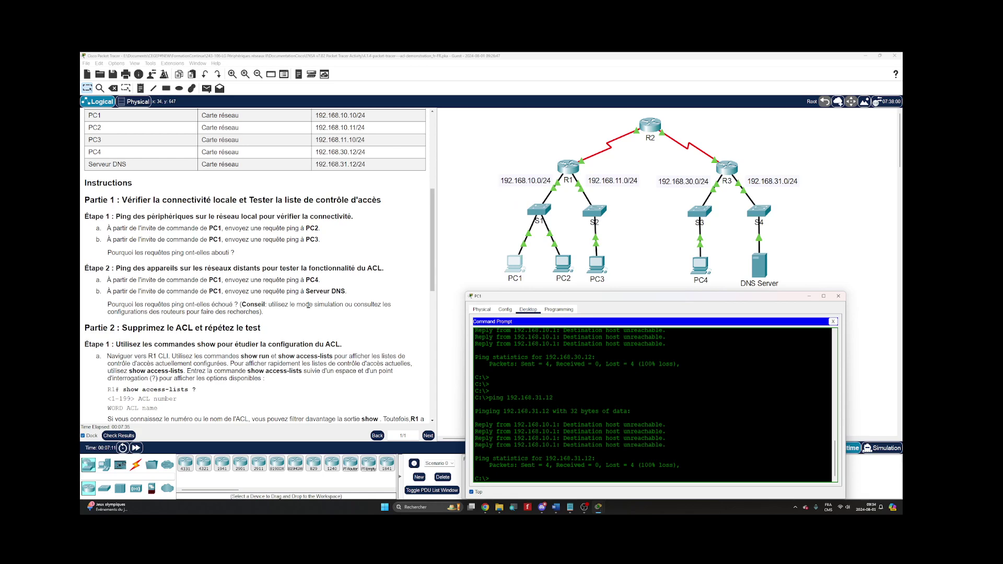
Trace the route from PC1 to the DNS server at 192.168.31.12 with tracert
key(Return)
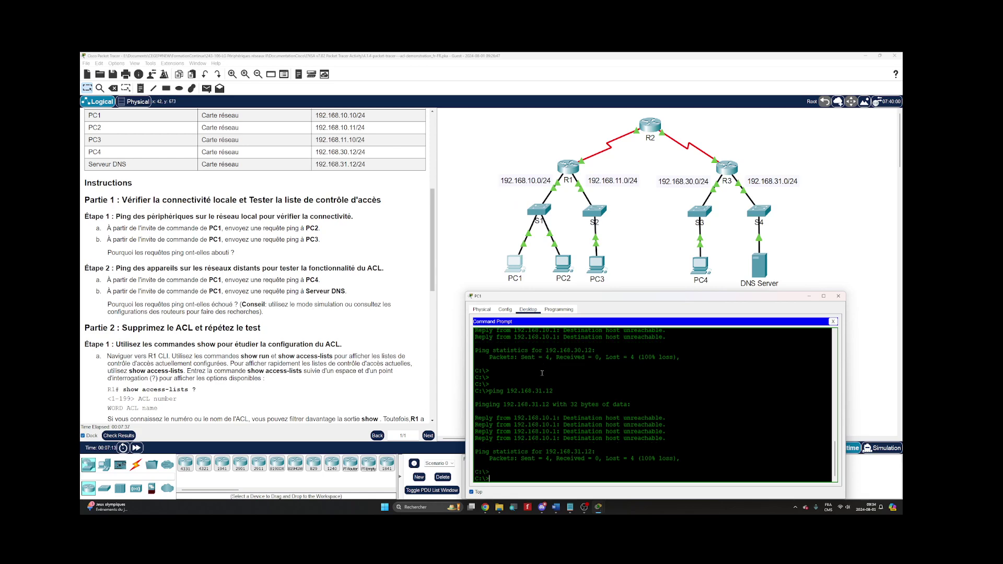
key(Up)
key(BackSpace)
key(BackSpace)
key(BackSpace)
key(BackSpace)
text(tracert)
key(BackSpace)
key(Return)
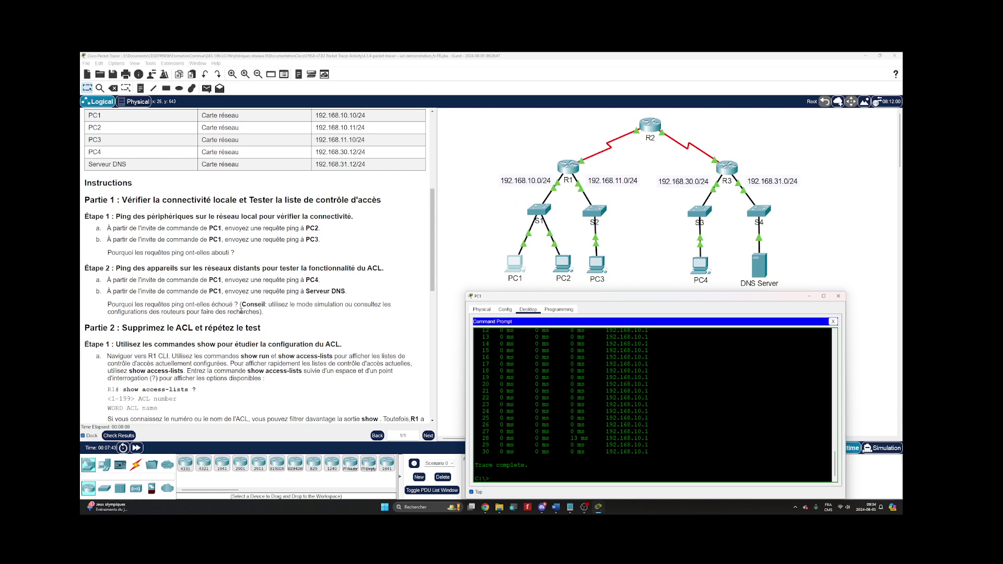
Close PC1's window and open router R1's command line, widened beneath the topology and kept on top
click(839, 296)
click(568, 168)
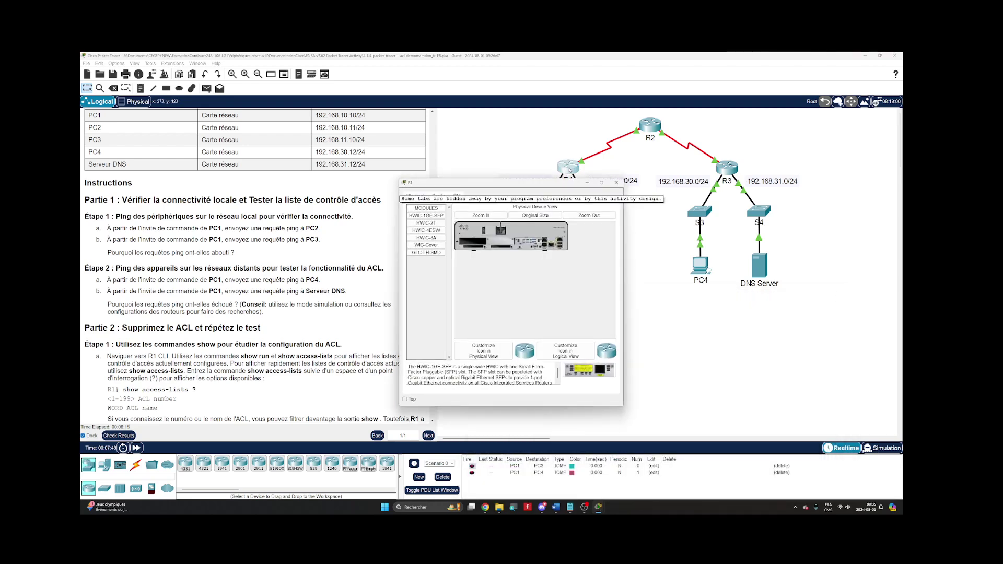
drag(557, 180, 611, 290)
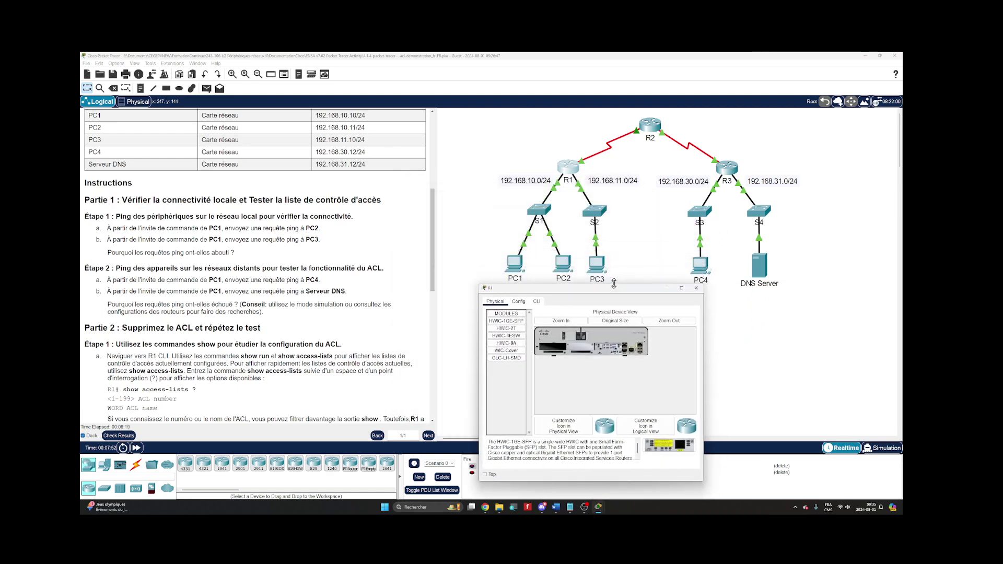
click(537, 302)
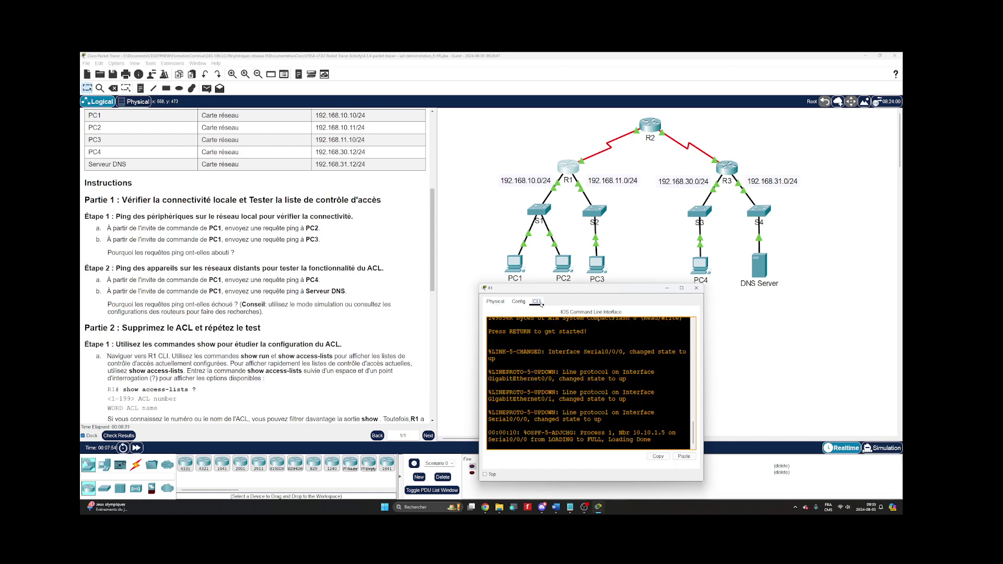
click(485, 474)
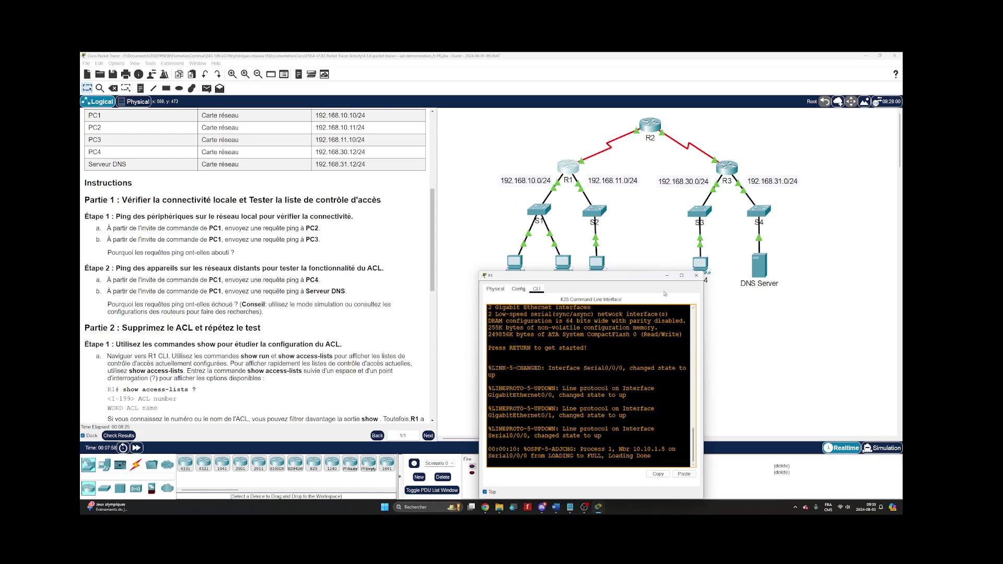
mouse_move(643, 276)
mouse_down()
mouse_move(635, 258)
mouse_move(642, 286)
mouse_up()
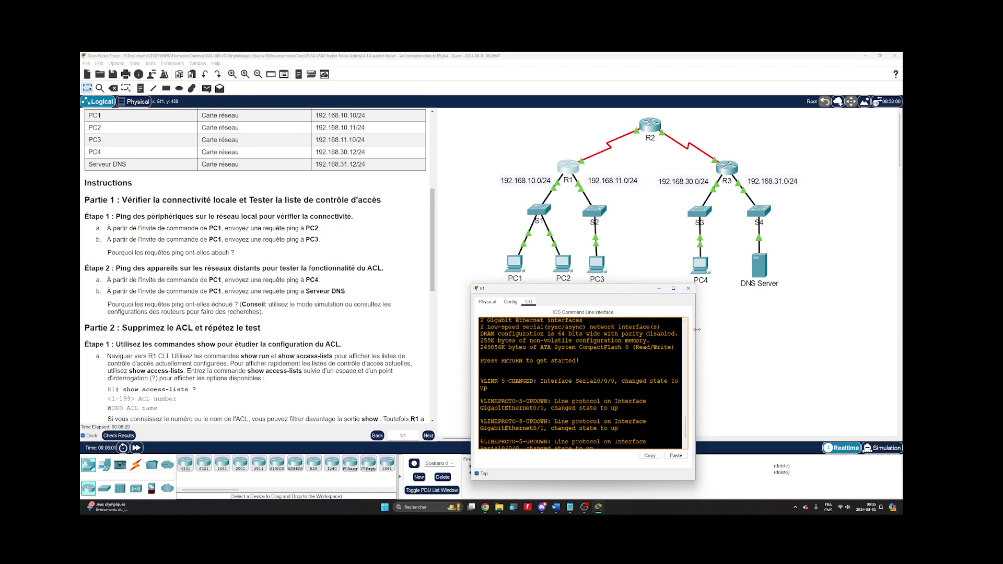
drag(695, 332, 873, 331)
Start the console session on R1 and enter privileged EXEC mode with the en command
click(672, 367)
key(Return)
key(Return)
key(Return)
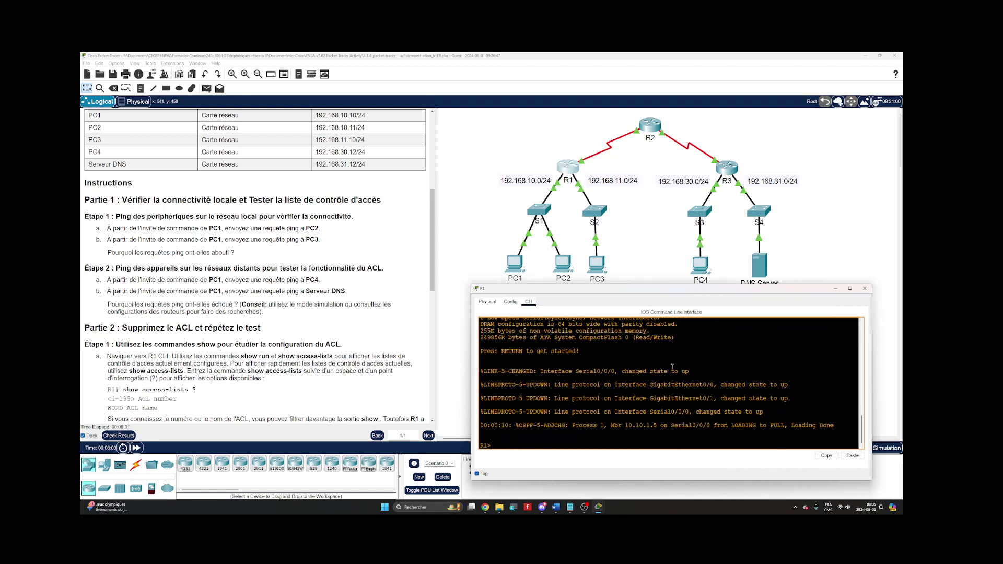
drag(666, 480, 666, 489)
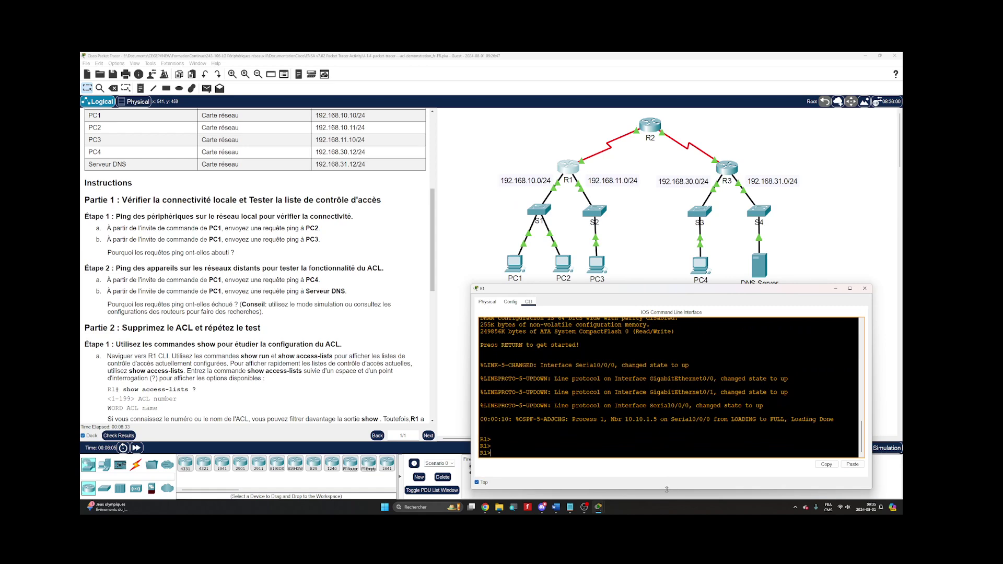
key(Return)
text(e)
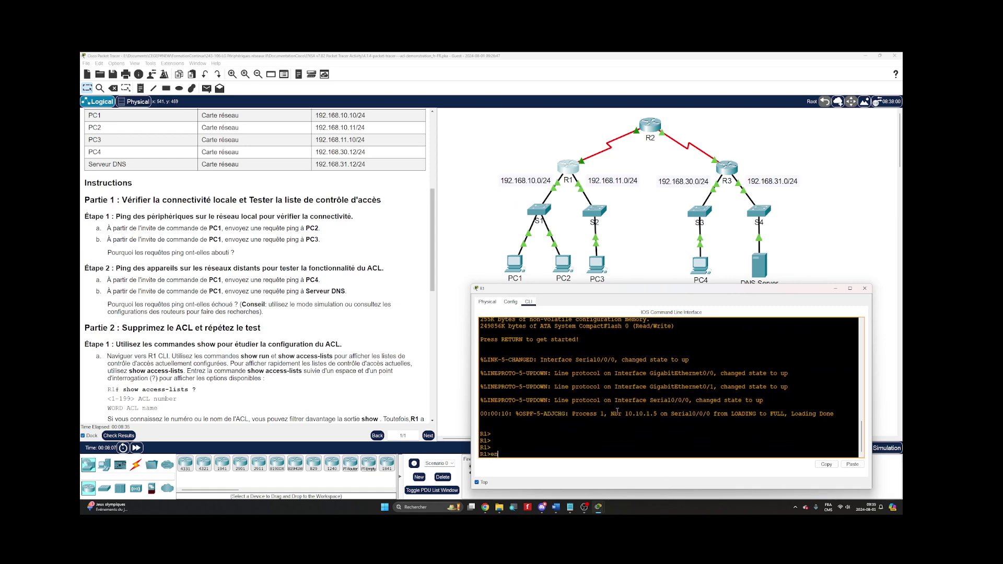
text(n)
key(Return)
key(Return)
key(Return)
key(Return)
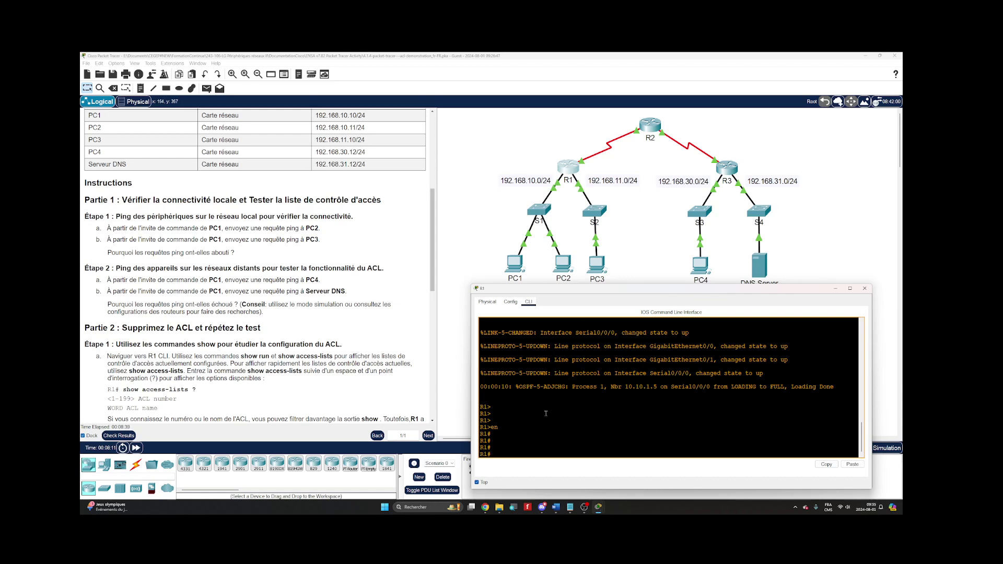
Display R1's complete routing table with show ip route
text(show ip route)
key(Return)
key(space)
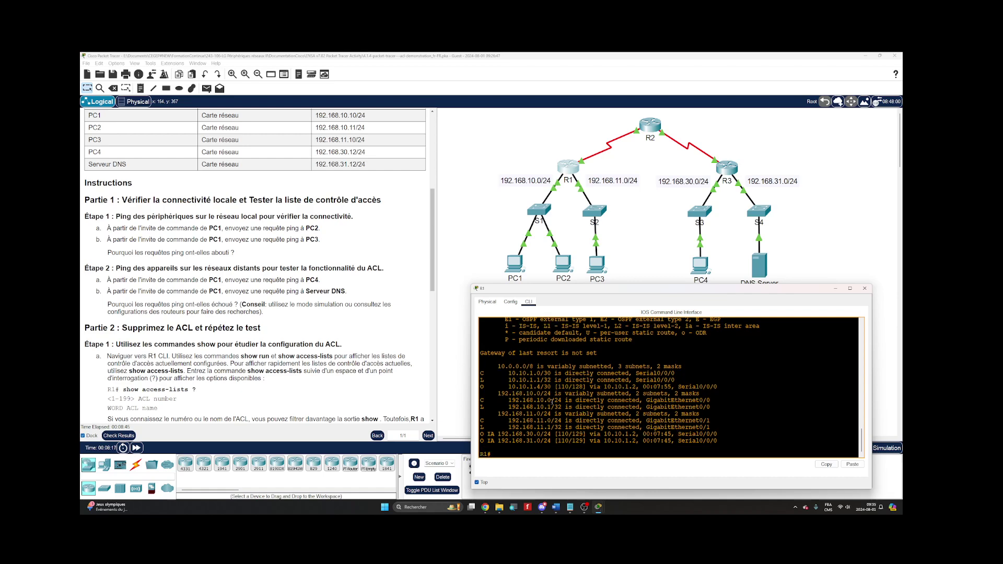
Display R1's routing table without the code legend using show ip route | begin Gateway
key(Up)
text(| begin Gatew)
scroll(500, 409, up, 3)
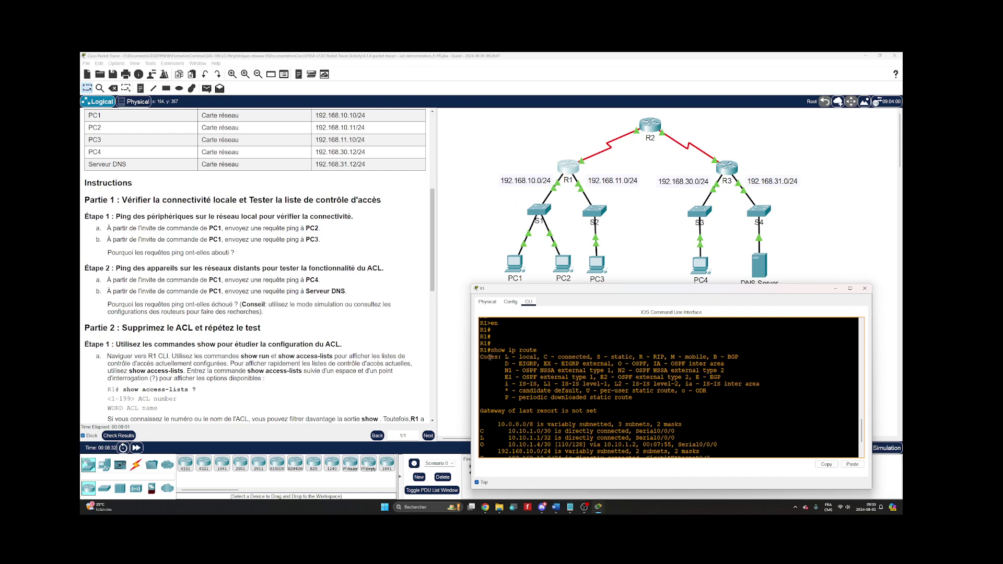
scroll(540, 395, down, 3)
key(Return)
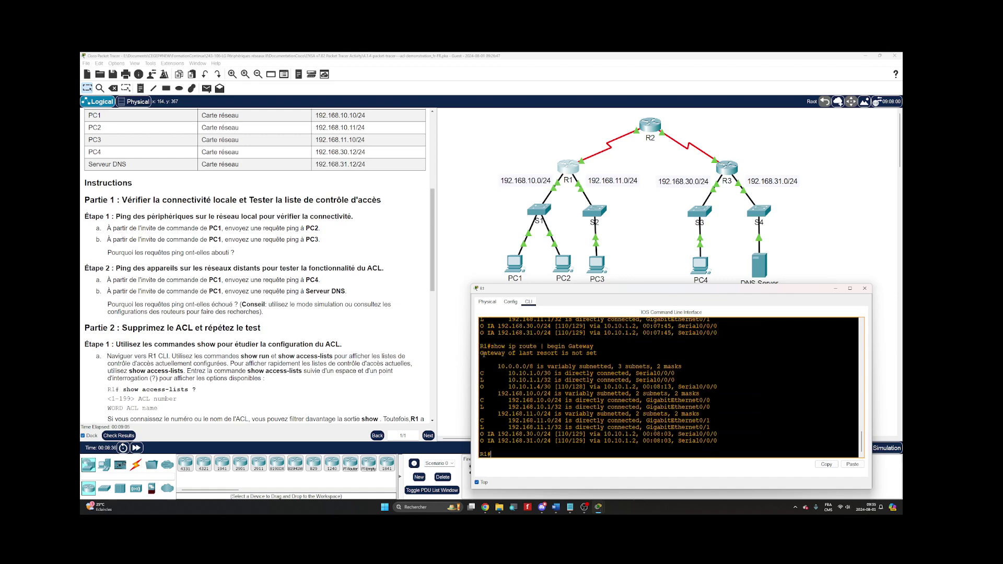
Examine the route codes and the OSPF route to 10.10.1.4/30 in R1's routing table output
key(Return)
key(Return)
text(show ip route)
key(Return)
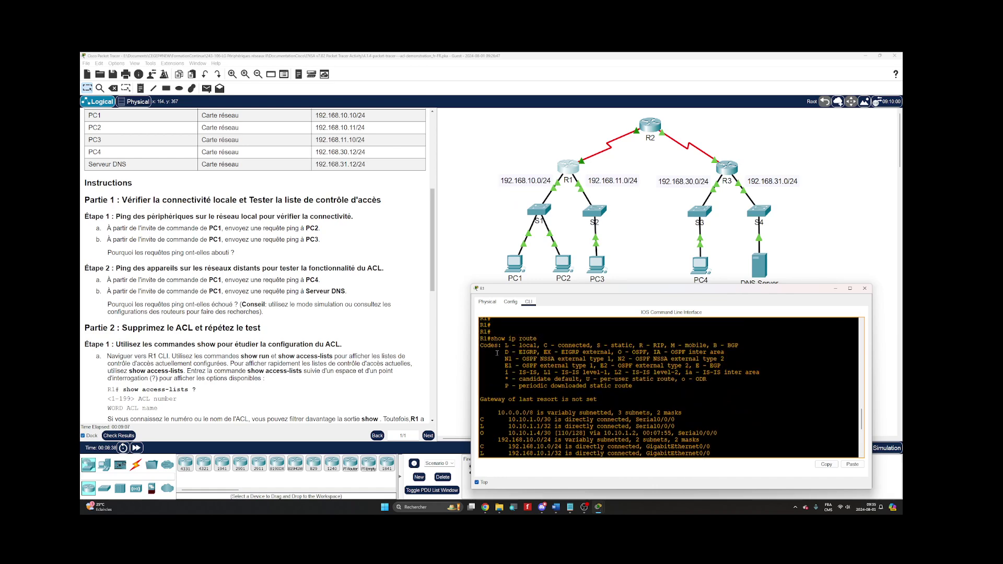
text(show ip route | begin Gateway)
key(Return)
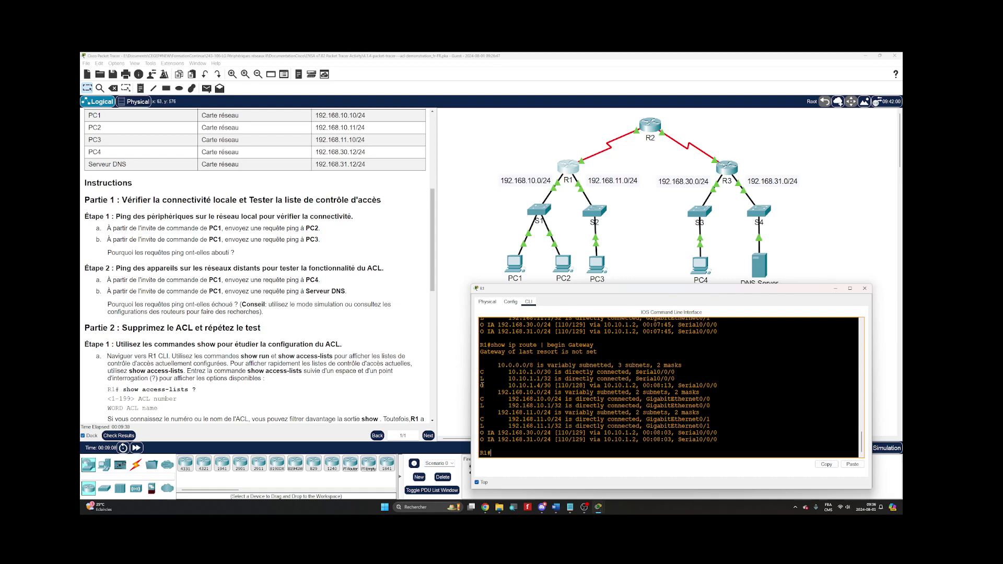
drag(481, 385, 719, 387)
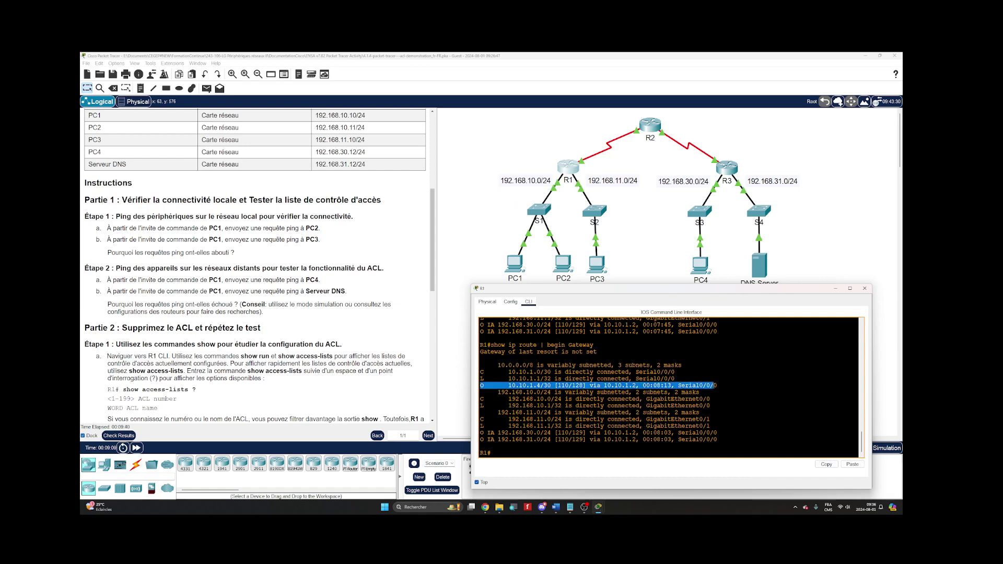
click(721, 386)
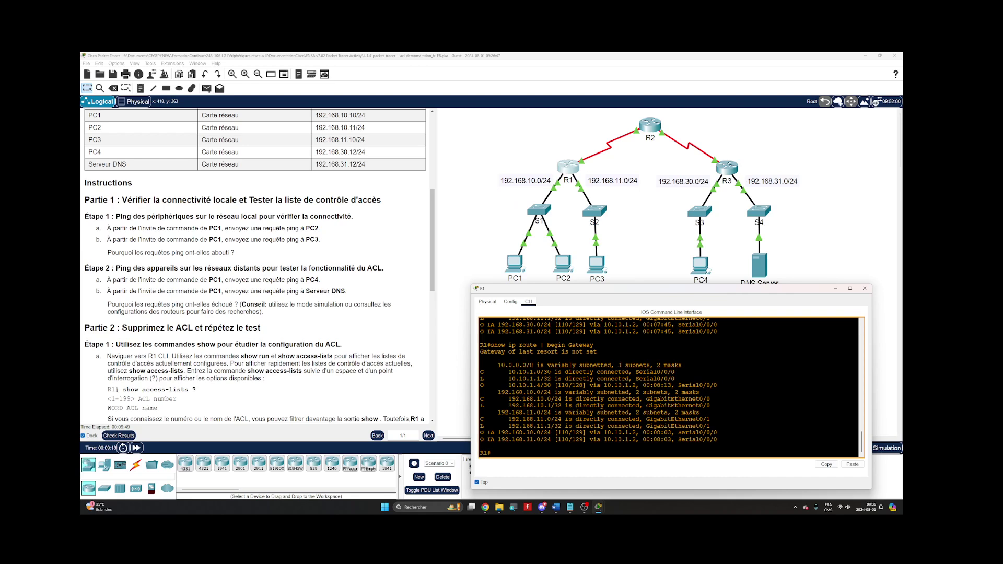
Display the access lists configured on R1 with show access-lists
key(Return)
key(Return)
key(Return)
key(Return)
key(Return)
key(Return)
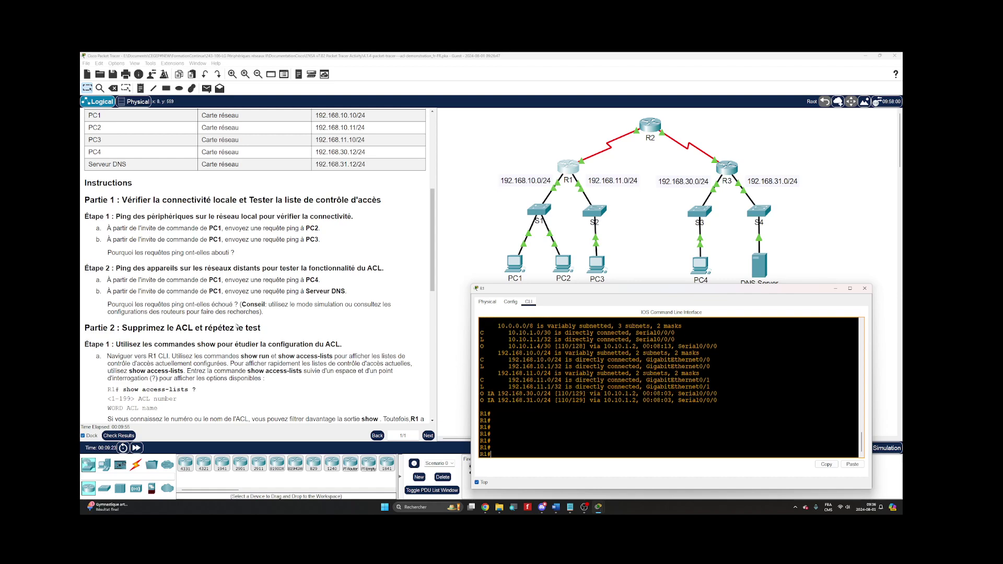
text(show acc)
key(Tab)
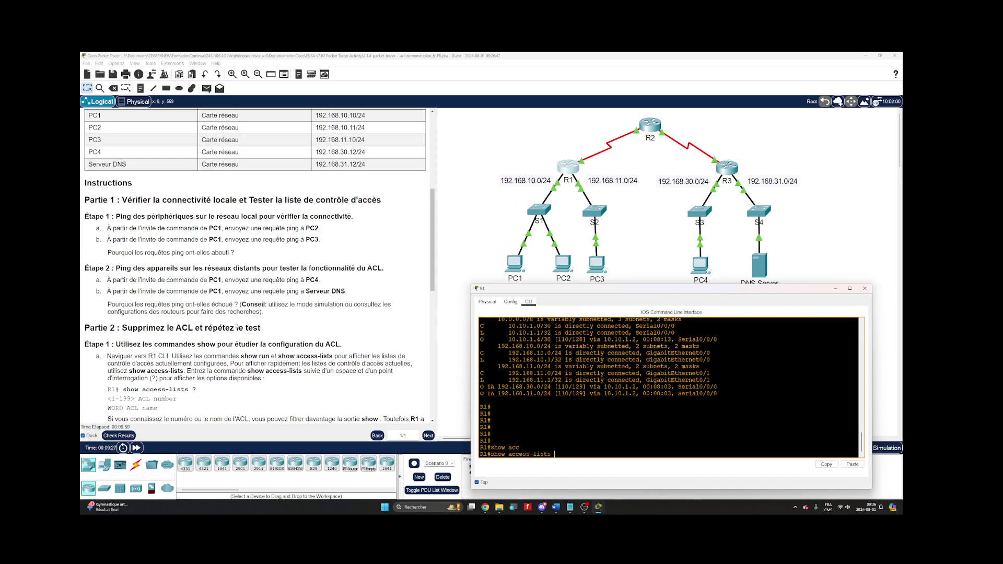
key(Return)
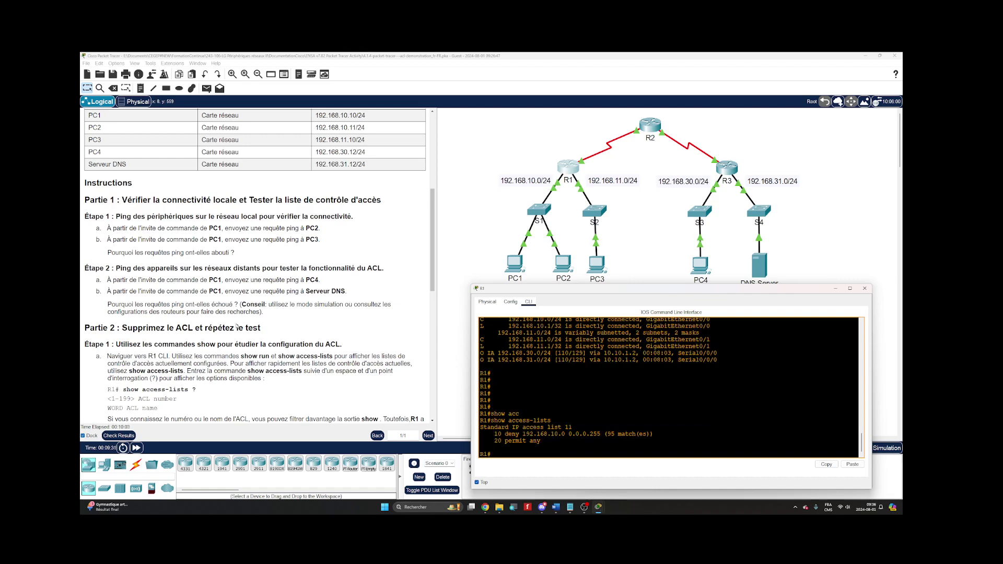
Examine the deny entry for 192.168.10.0 0.0.0.255 and its match counter in R1's standard access list 11
double_click(569, 427)
click(506, 435)
drag(521, 435, 600, 433)
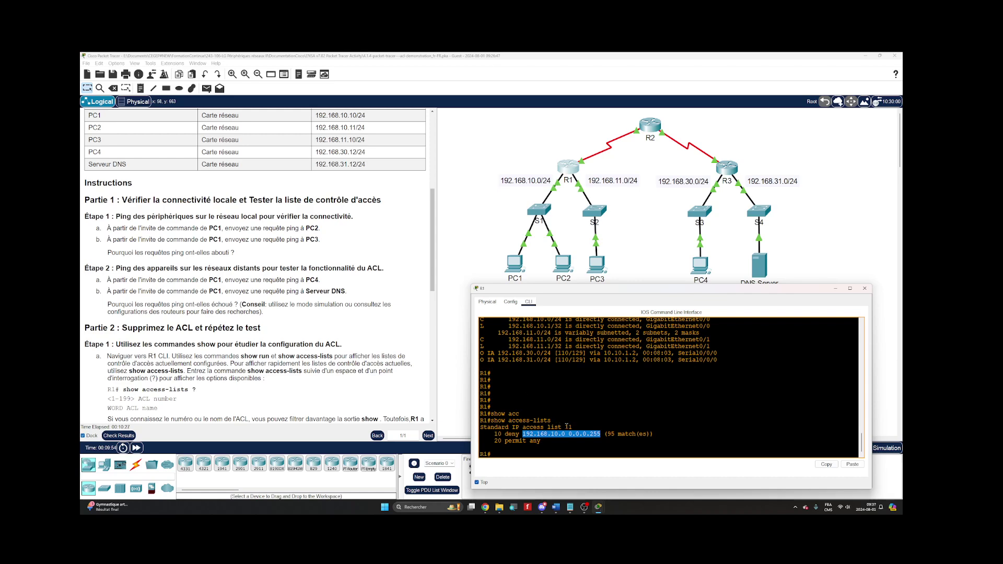
click(517, 435)
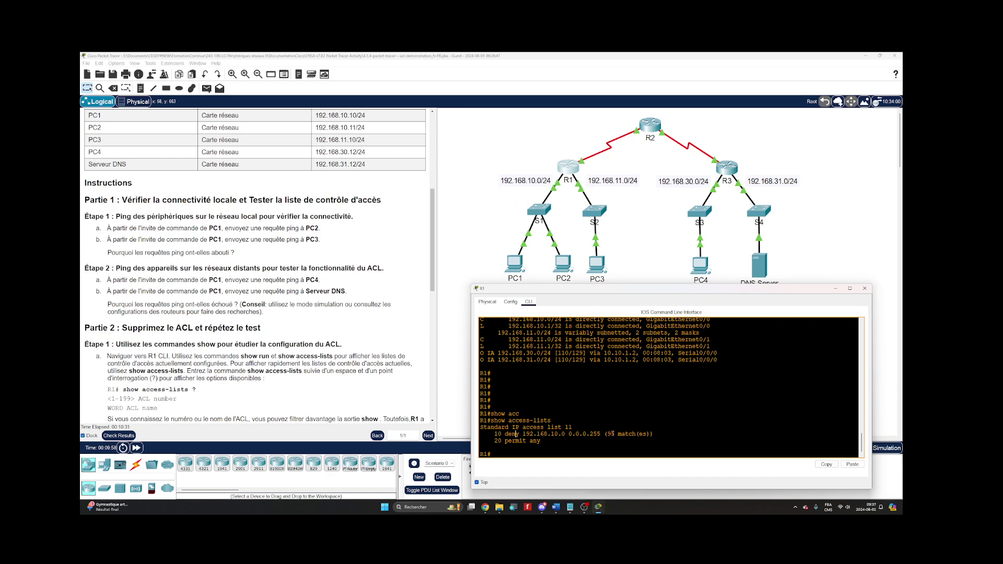
drag(607, 434, 650, 434)
click(582, 433)
key(Return)
key(Return)
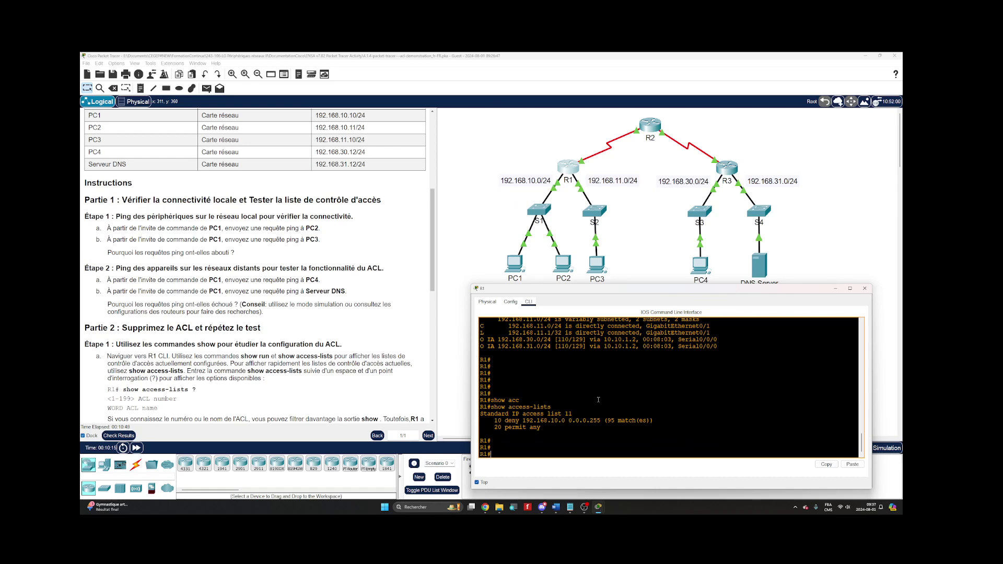
Filter R1's running configuration with show run | inc access|interface and examine the access group applied on Serial0/0/0
text(sh)
text(ow run |)
text(in)
text(c acc)
text(ess)
text(1)
text(int)
text(er)
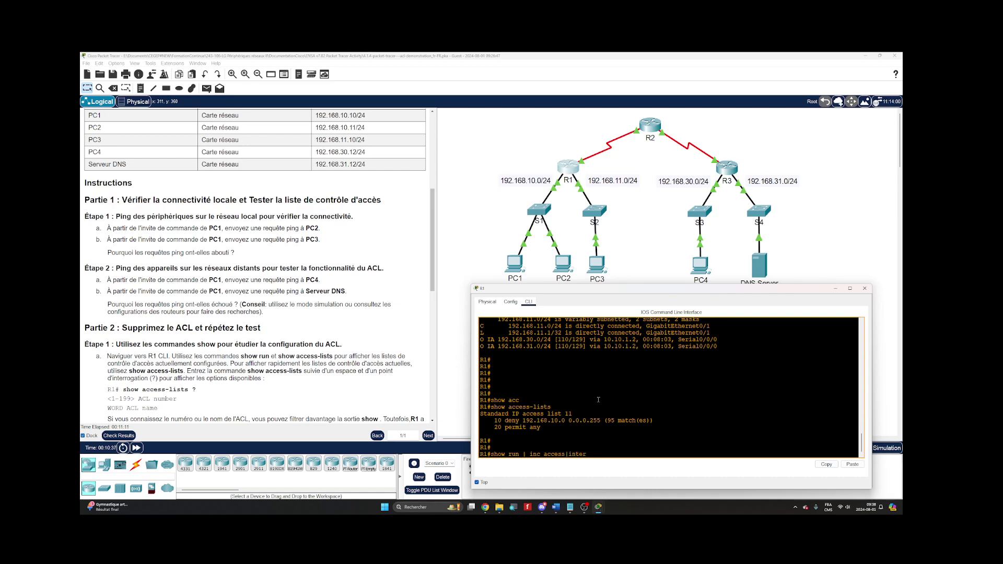
text(face)
key(Return)
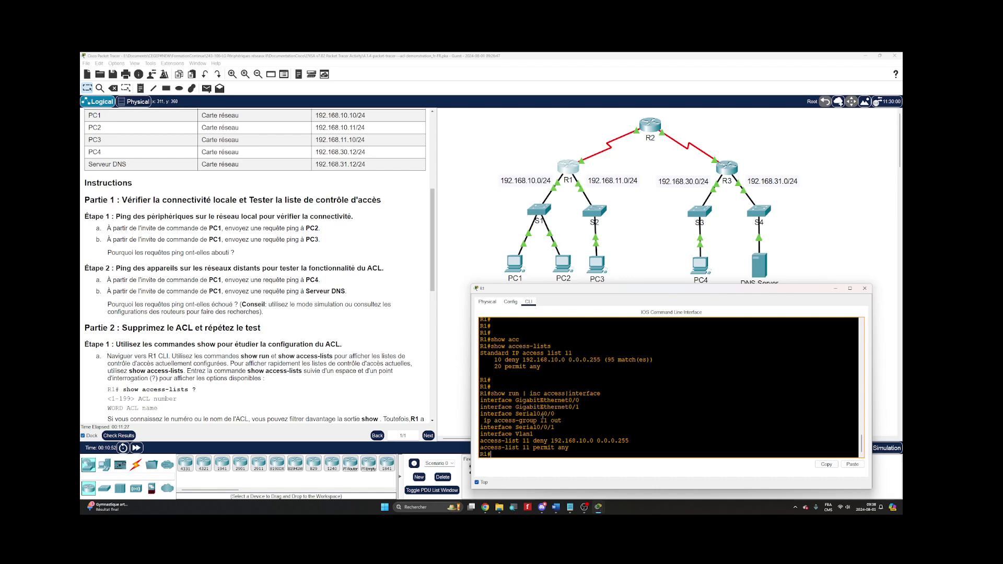
drag(480, 412, 571, 420)
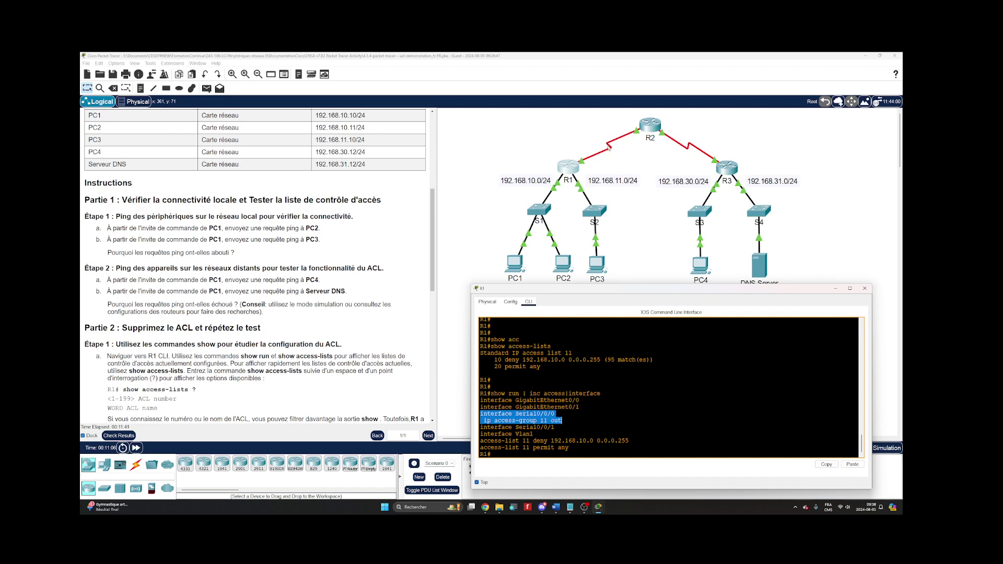
click(535, 418)
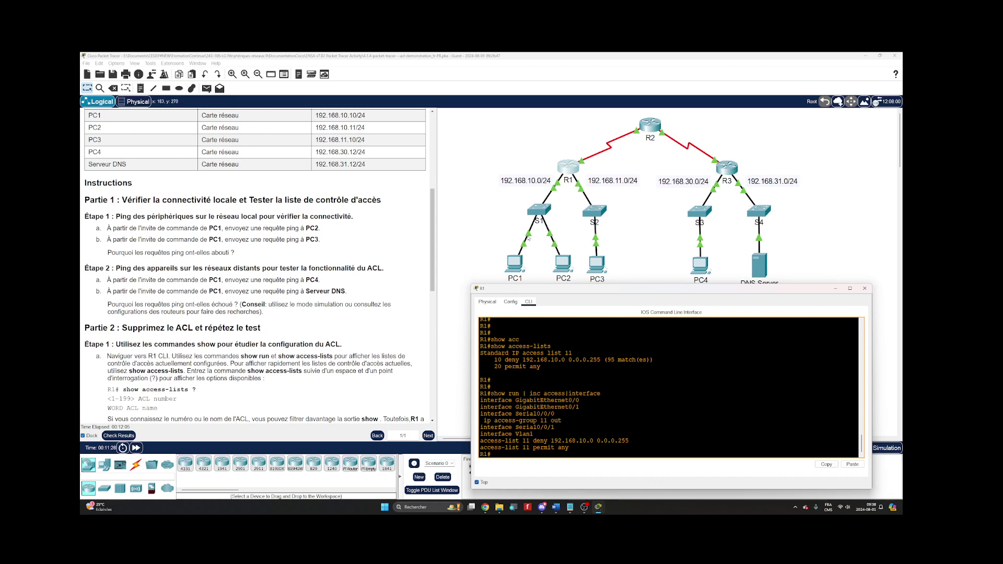
Ping PC4 at 192.168.30.12 from PC3's Command Prompt
click(598, 266)
drag(481, 186, 255, 116)
click(235, 125)
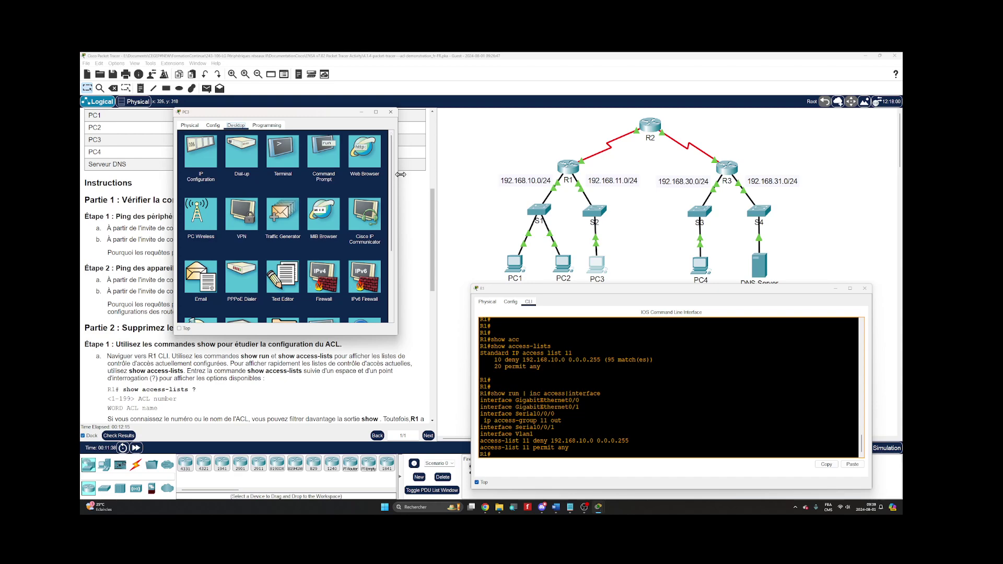
drag(400, 174, 469, 174)
click(366, 155)
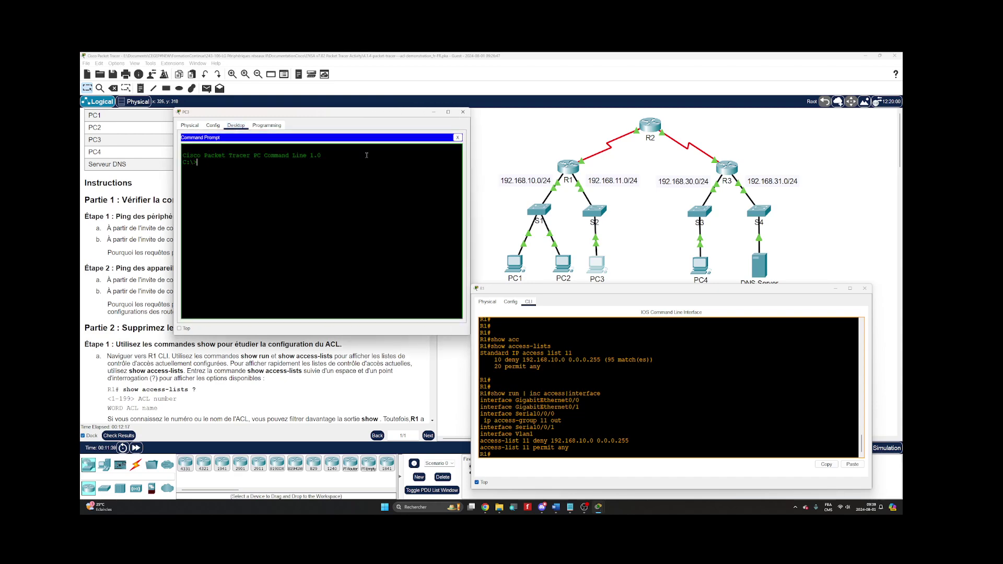
key(Return)
text(ping 192.168.30.12)
key(Return)
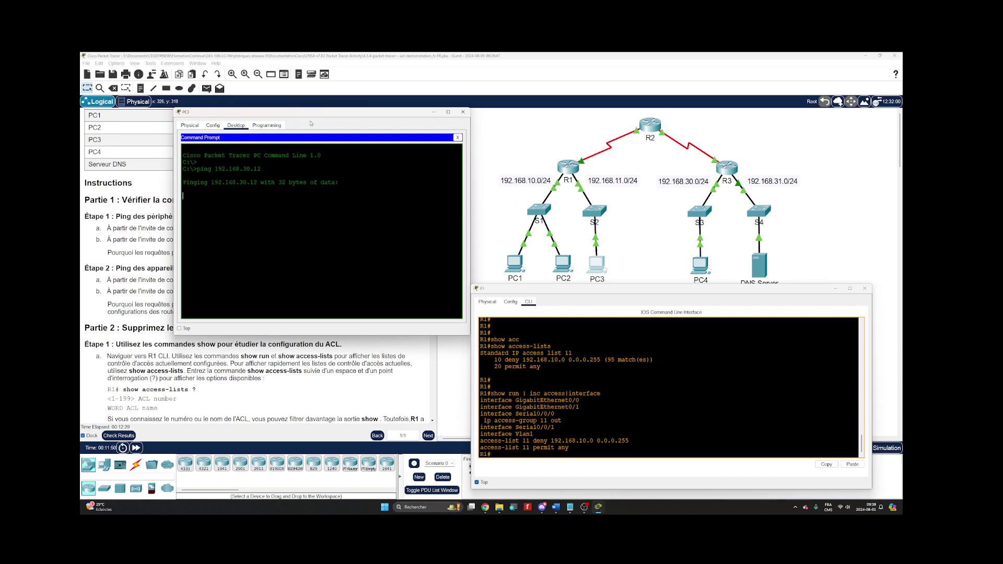
drag(307, 117, 292, 191)
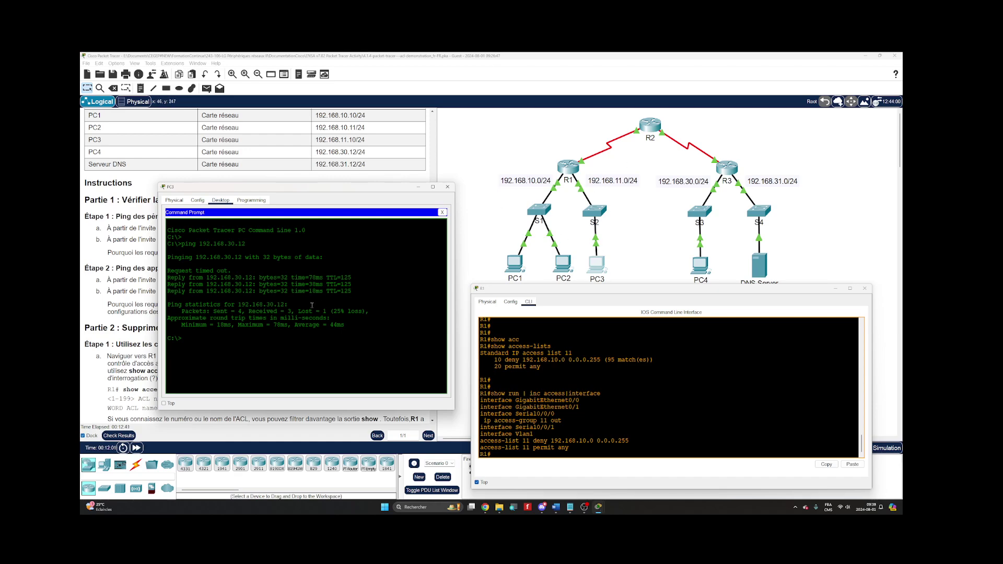
Run show access-lists again on R1 to check the match counters after PC3's ping to PC4
click(521, 420)
key(Return)
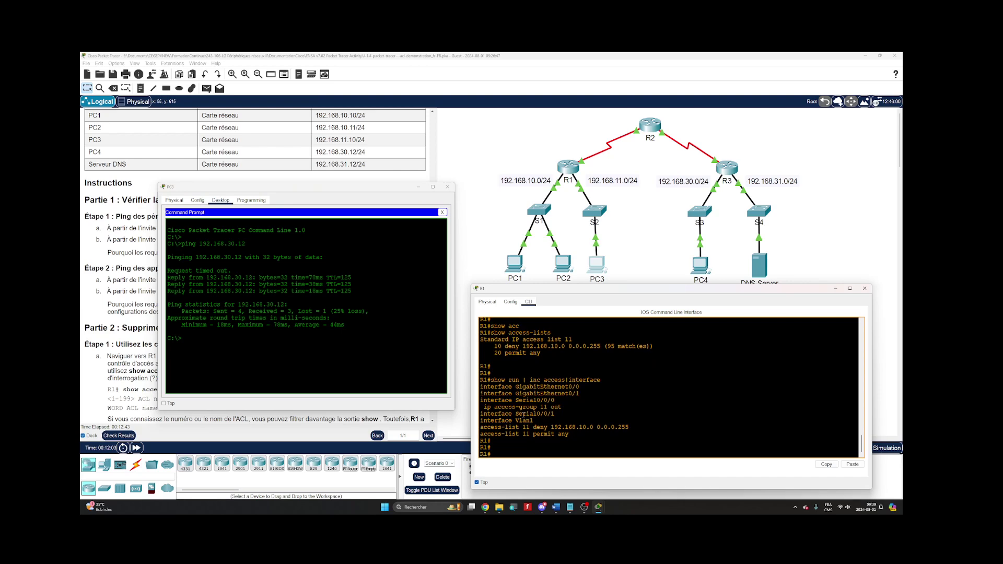
key(Up)
key(Up)
key(Return)
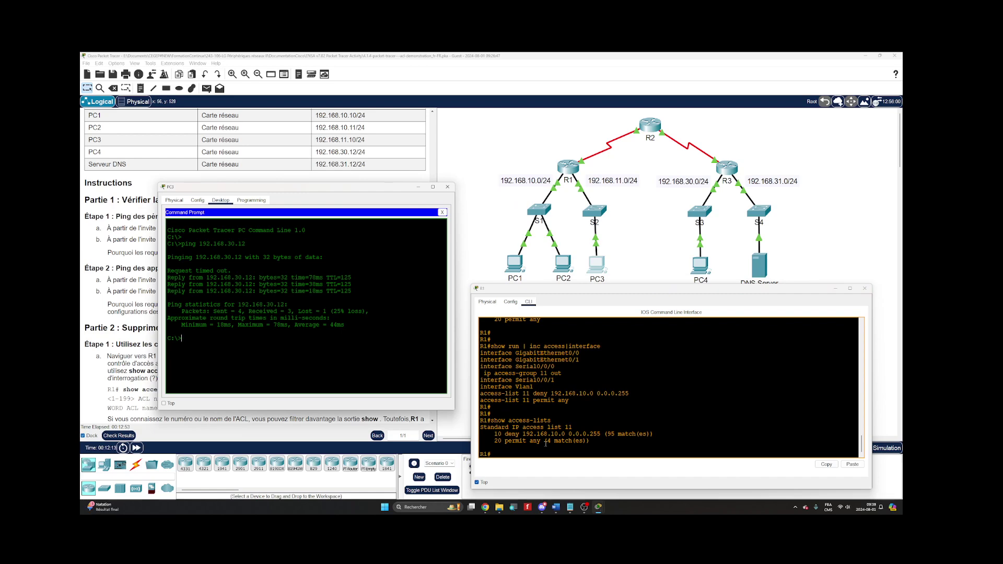
Ping the DNS server at 192.168.31.12 from PC3
key(Up)
key(BackSpace)
text(192.168.31.12)
key(Return)
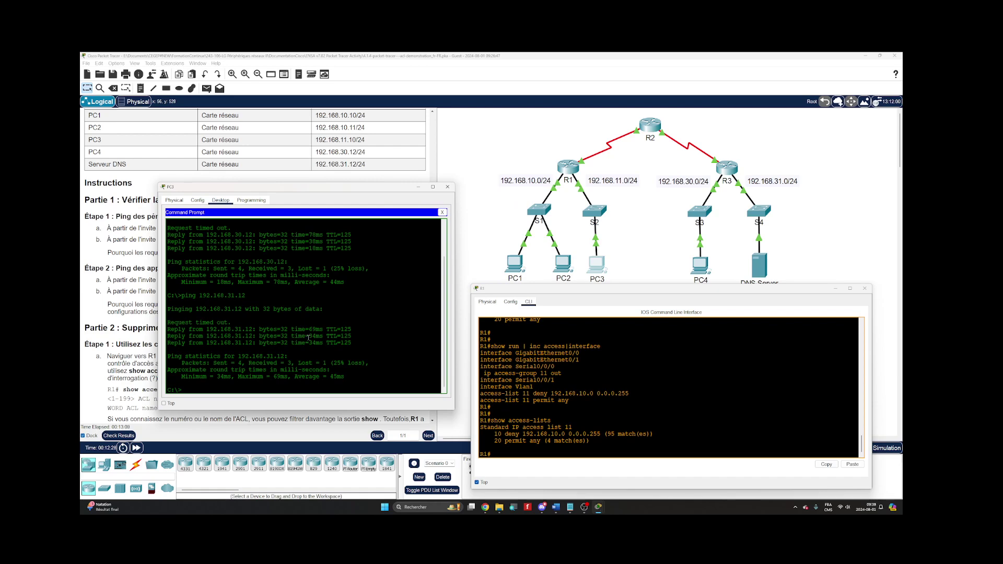
Recheck R1's match counters with show access-lists after the DNS server ping and close the PC3 window
click(512, 389)
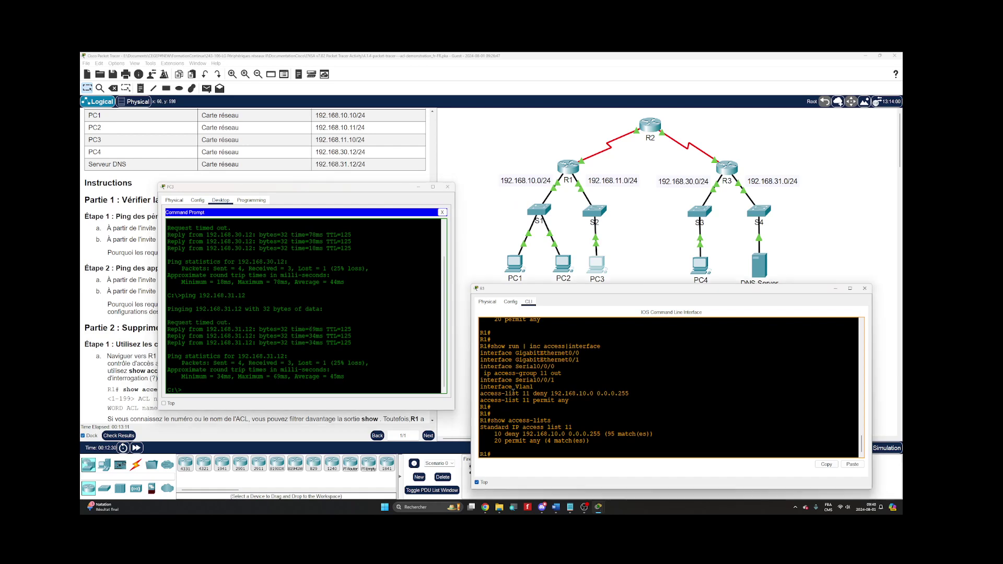
key(Up)
key(Return)
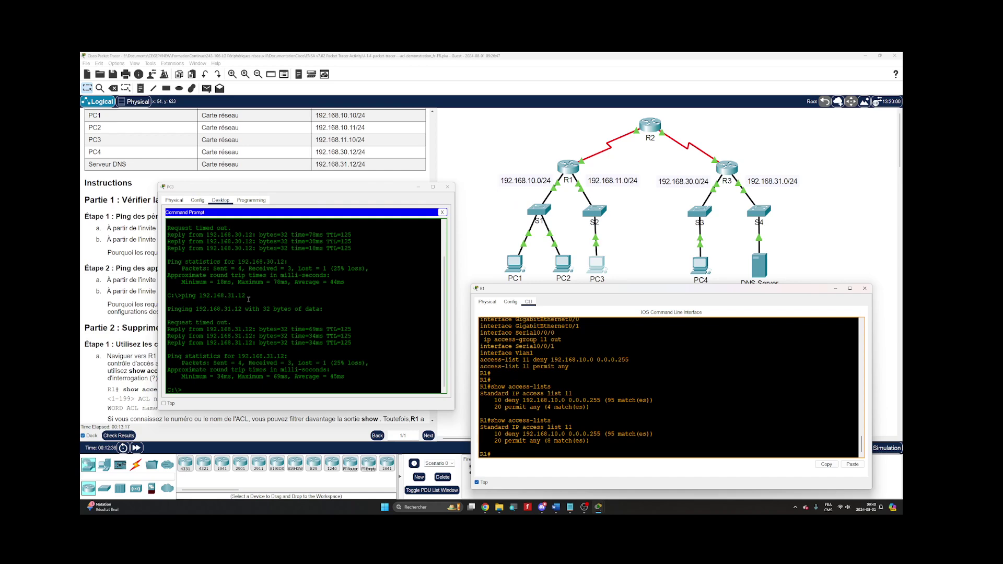
click(447, 187)
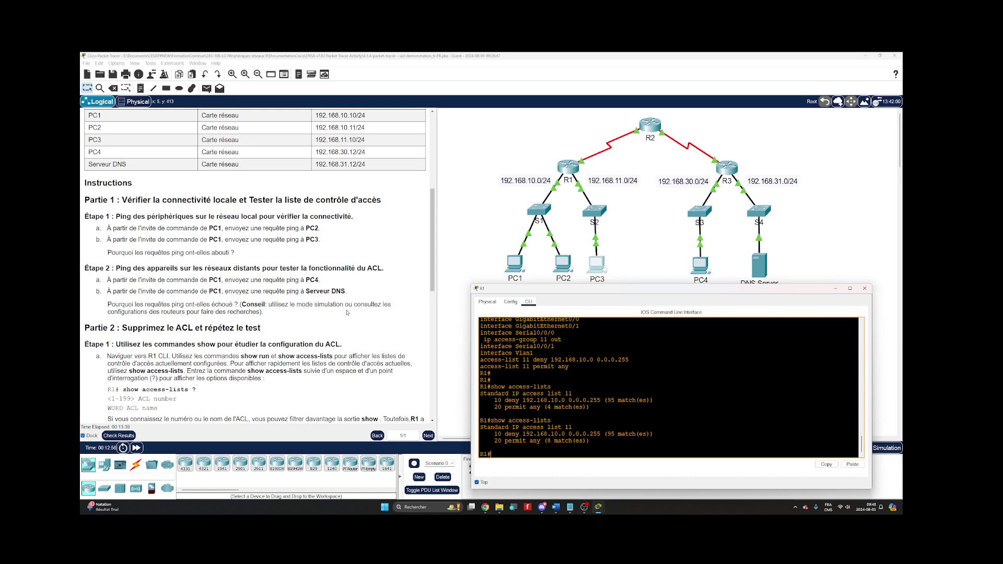
Read the activity instructions through Partie 2, Étape 2 on removing access list 11 from the configuration
scroll(347, 313, down, 2)
scroll(347, 312, down, 3)
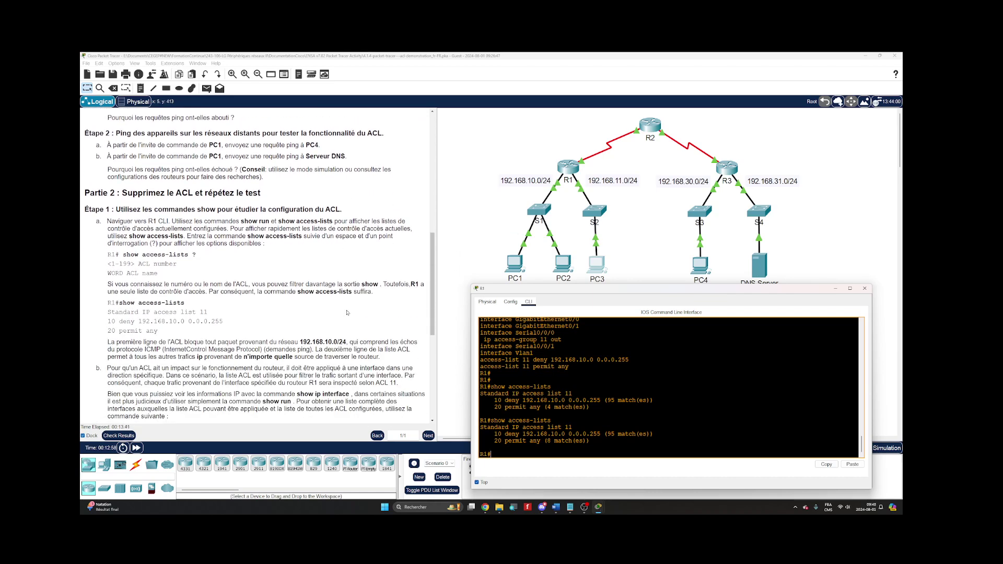
scroll(347, 312, down, 4)
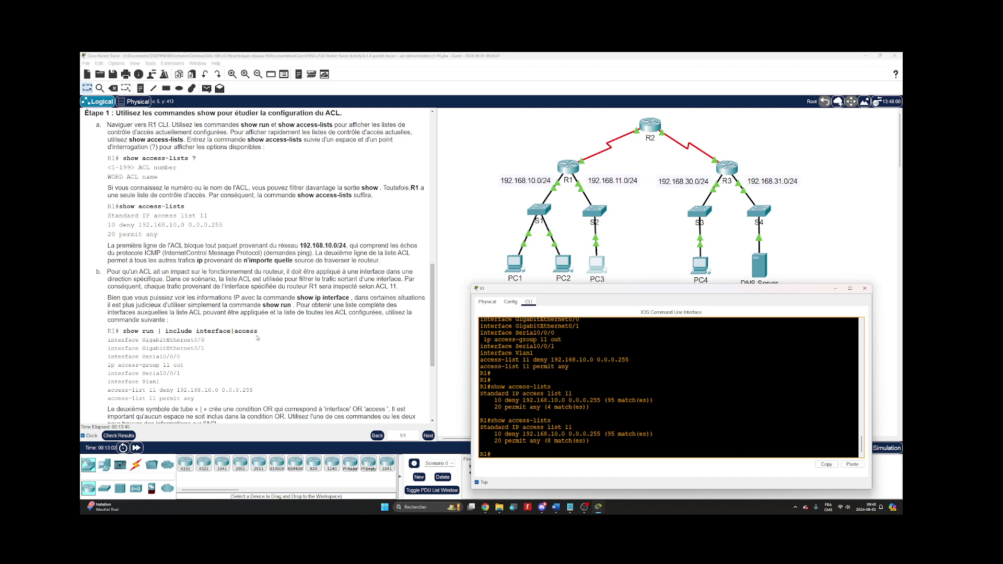
scroll(257, 338, down, 2)
scroll(257, 338, down, 4)
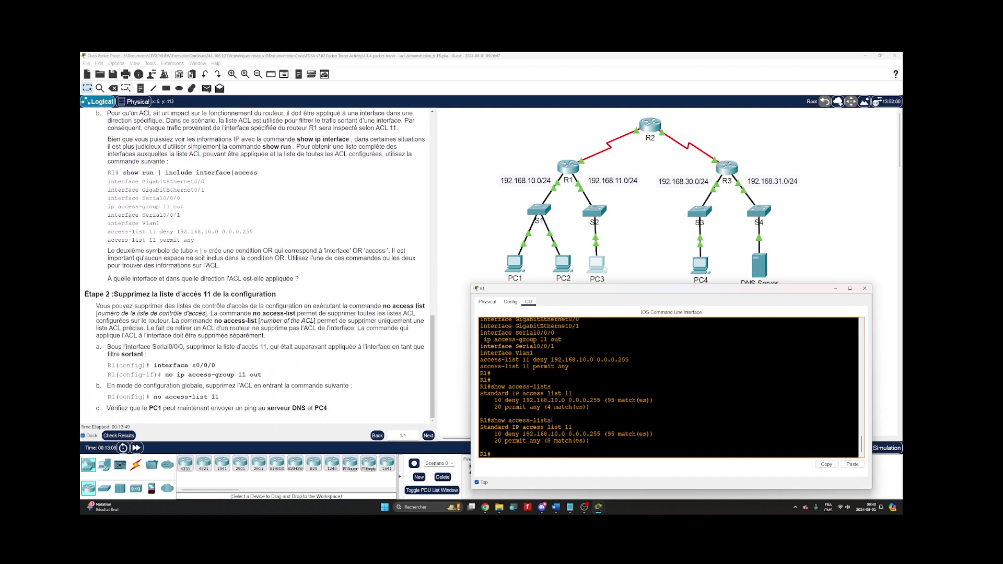
Ping the DNS server at 192.168.31.12 from PC1's Command Prompt
click(502, 264)
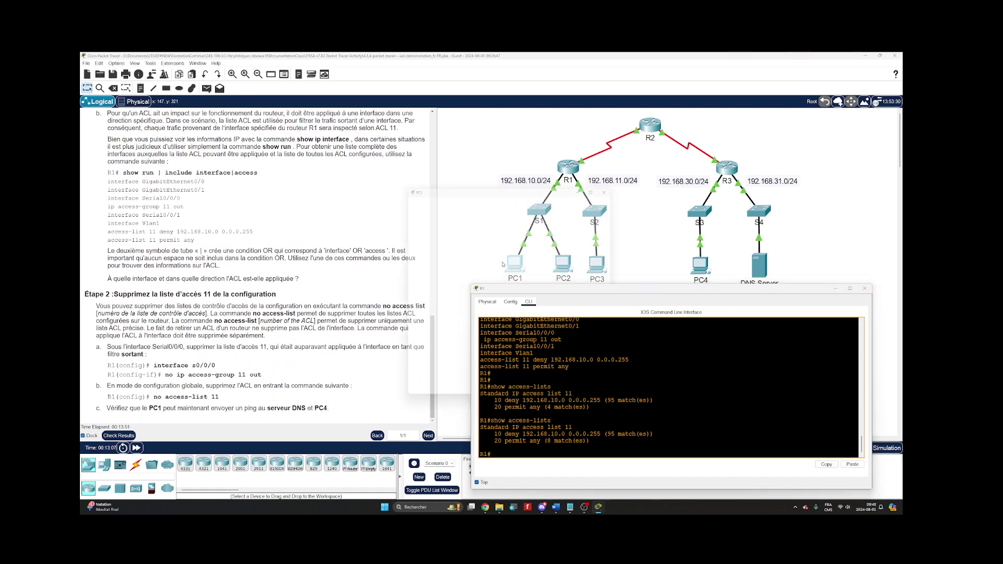
drag(436, 192, 156, 113)
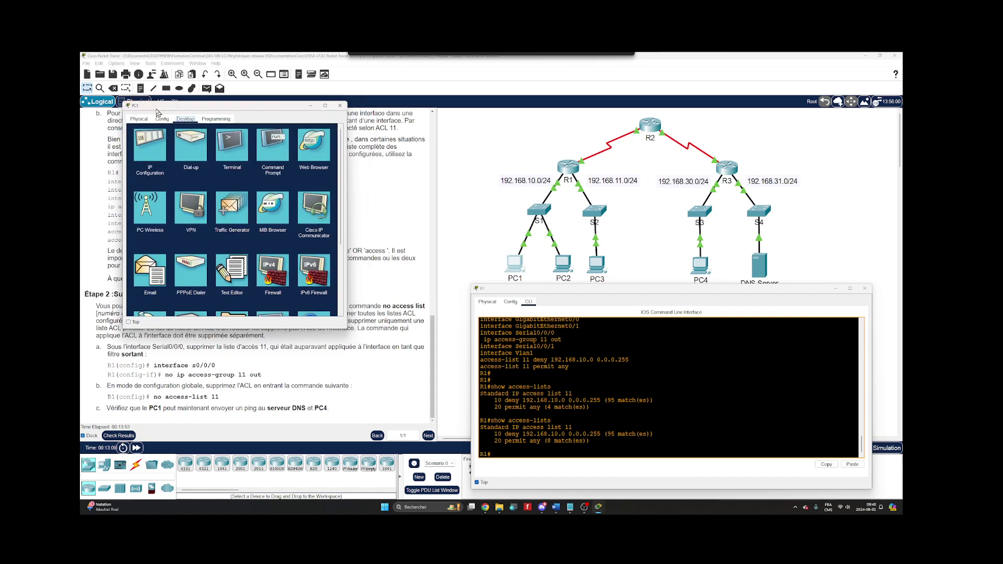
drag(347, 182, 448, 180)
click(341, 150)
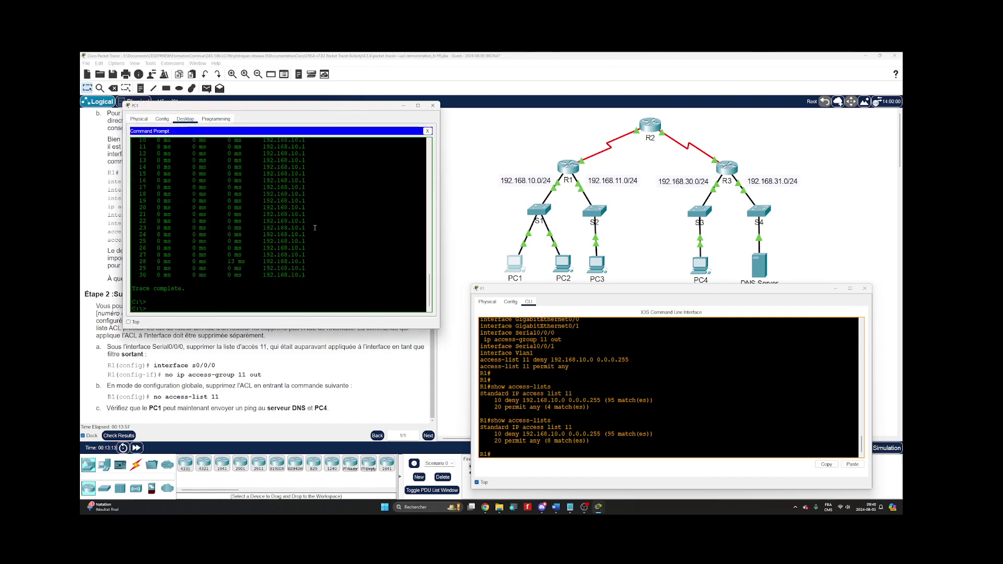
key(Up)
key(Up)
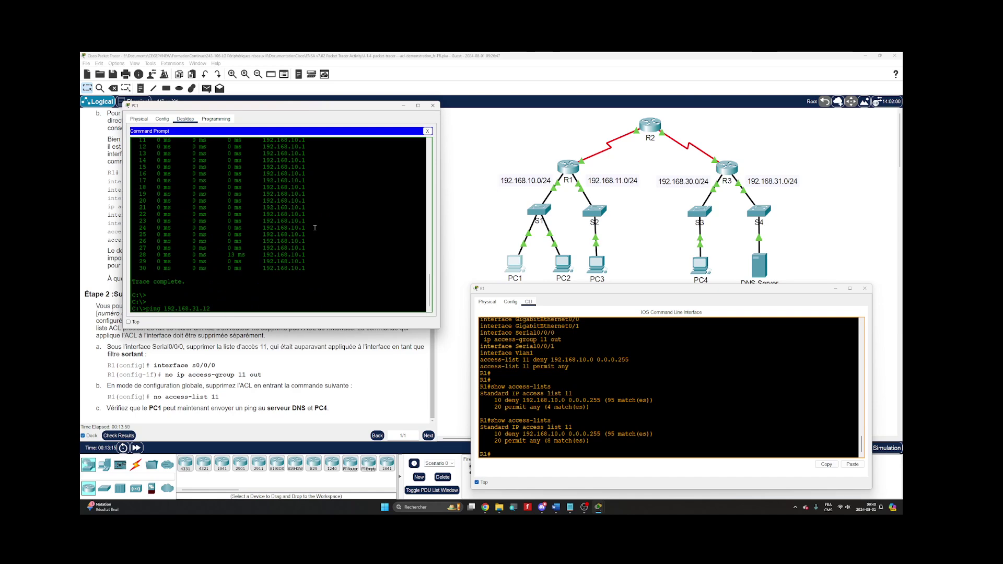
key(Return)
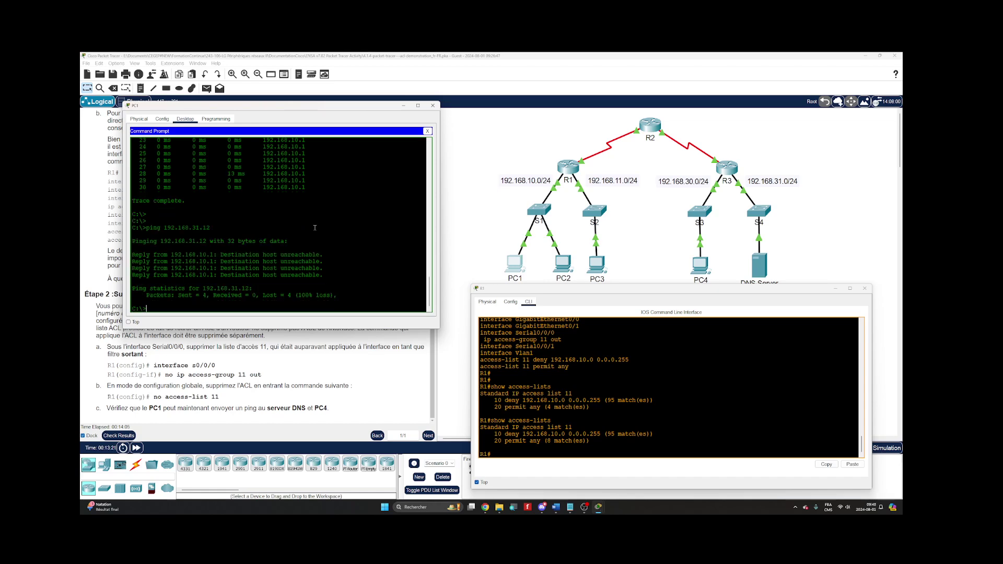
Ping PC4 at 192.168.30.12 from PC1
key(Up)
key(BackSpace)
key(BackSpace)
key(BackSpace)
key(BackSpace)
text(0.12)
key(Return)
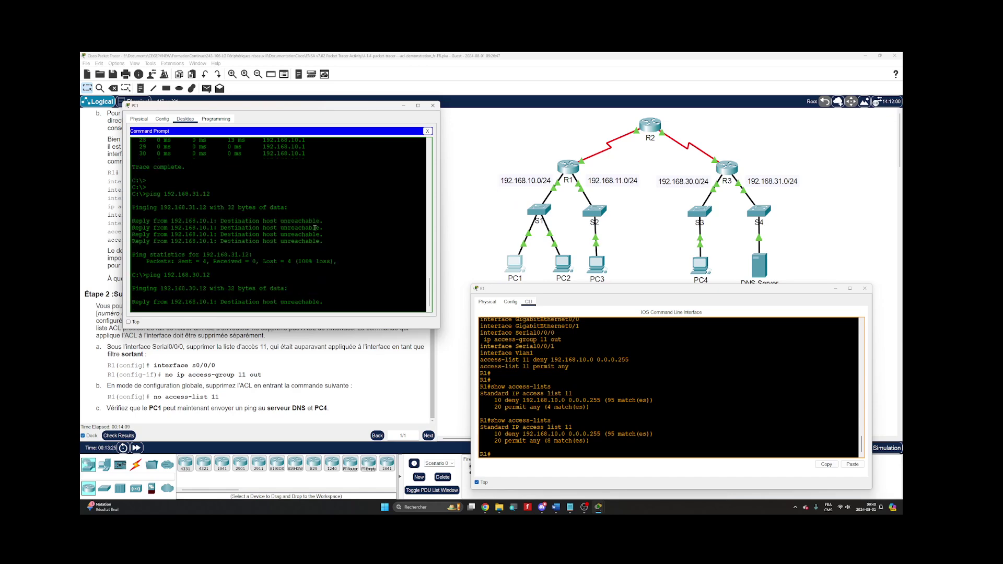
Enter global configuration mode on R1 with configure terminal
click(576, 409)
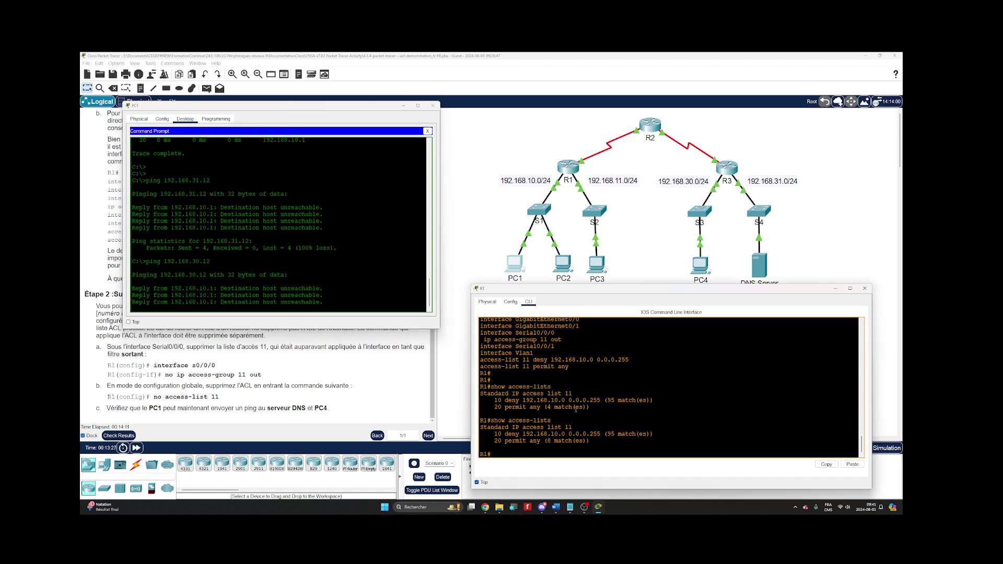
text(conf)
key(Tab)
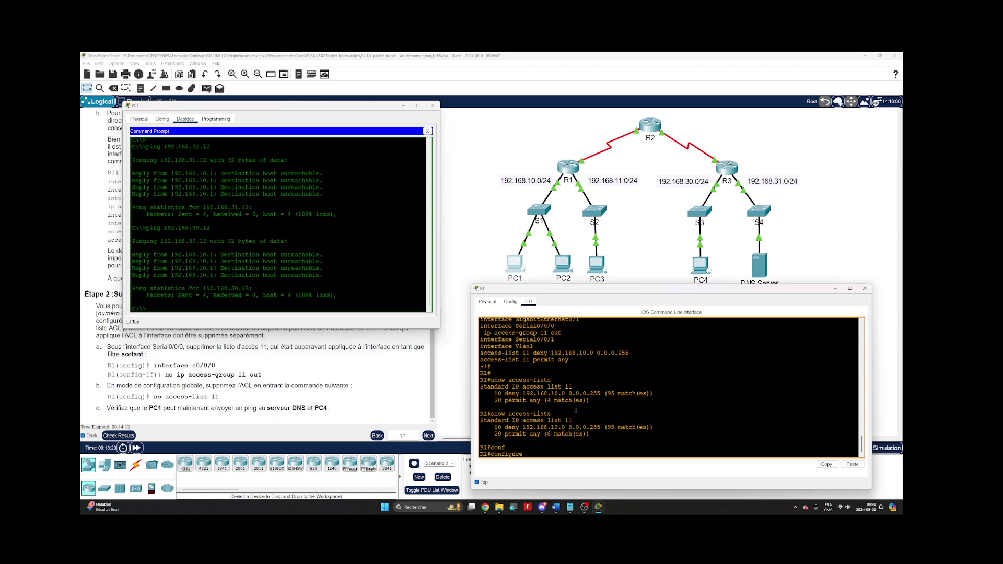
text(t)
key(Tab)
key(Return)
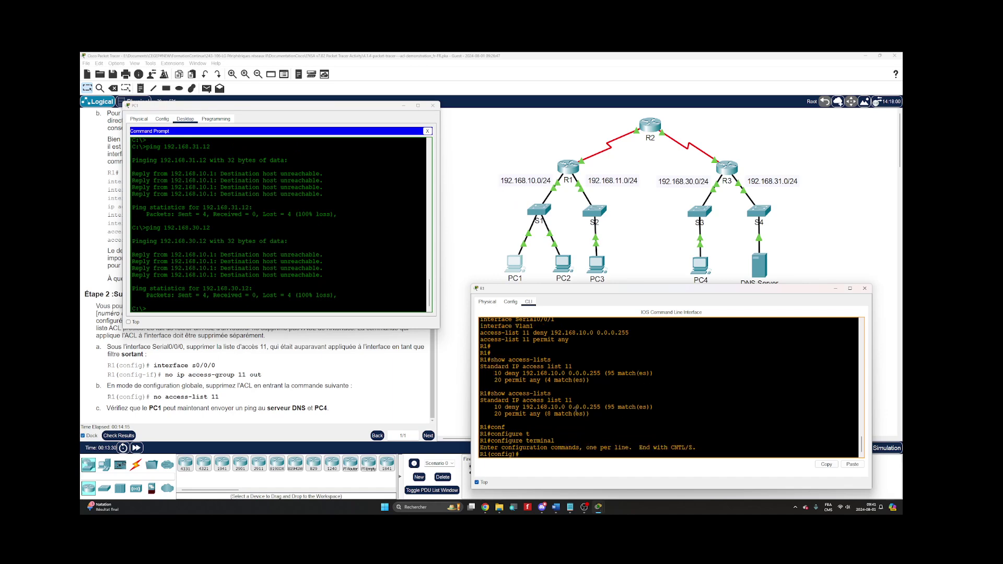
Review the earlier show run output for access list 11's interface and direction, and return to R1's global configuration prompt
scroll(567, 409, up, 3)
scroll(507, 394, up, 1)
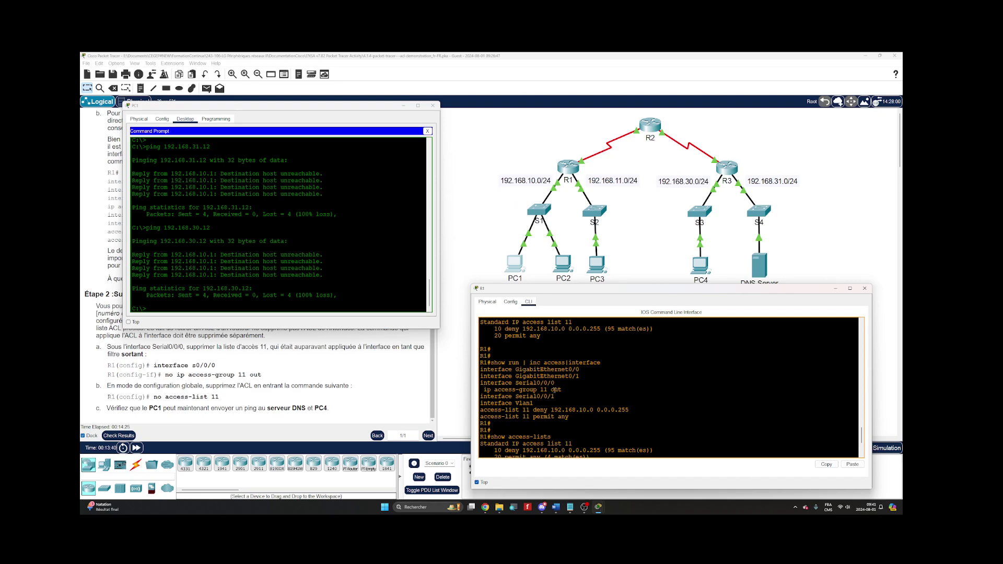
text(conf)
key(Tab)
text(t)
key(Tab)
key(Return)
key(Return)
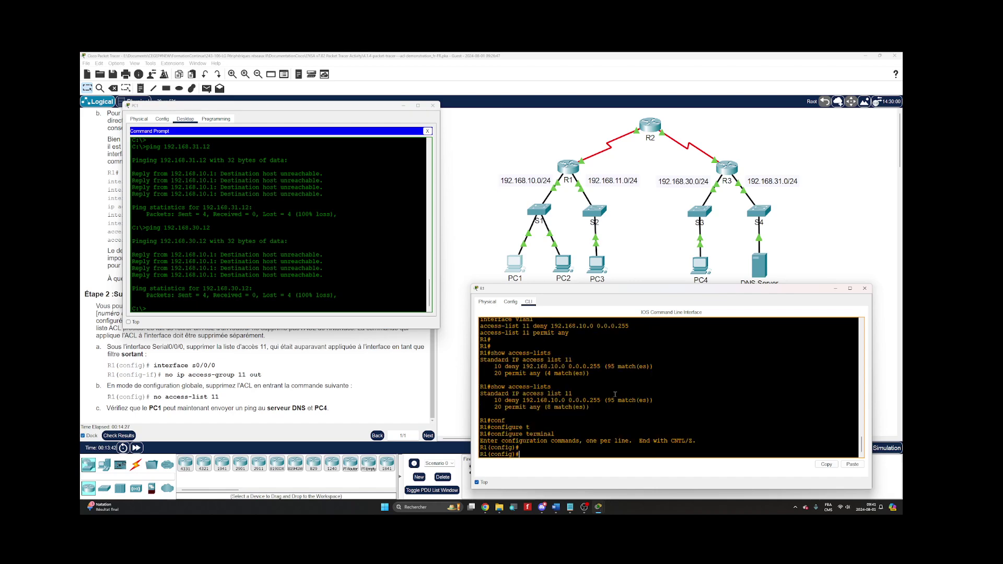
Remove the outbound access group from R1's interface s0/0/0 with no ip access-group 11 out
text(in)
key(Tab)
text(s)
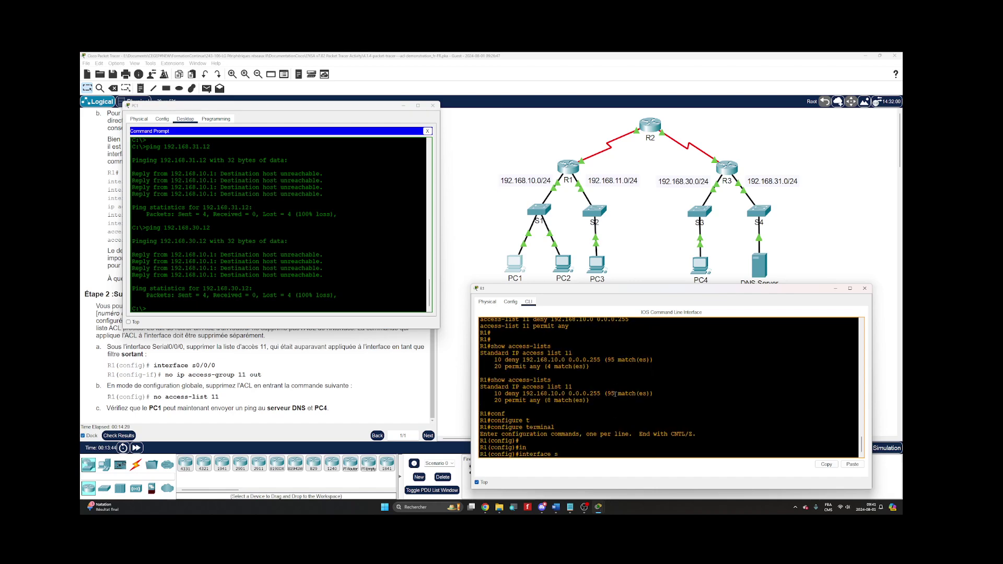
text(0/0/0)
key(Return)
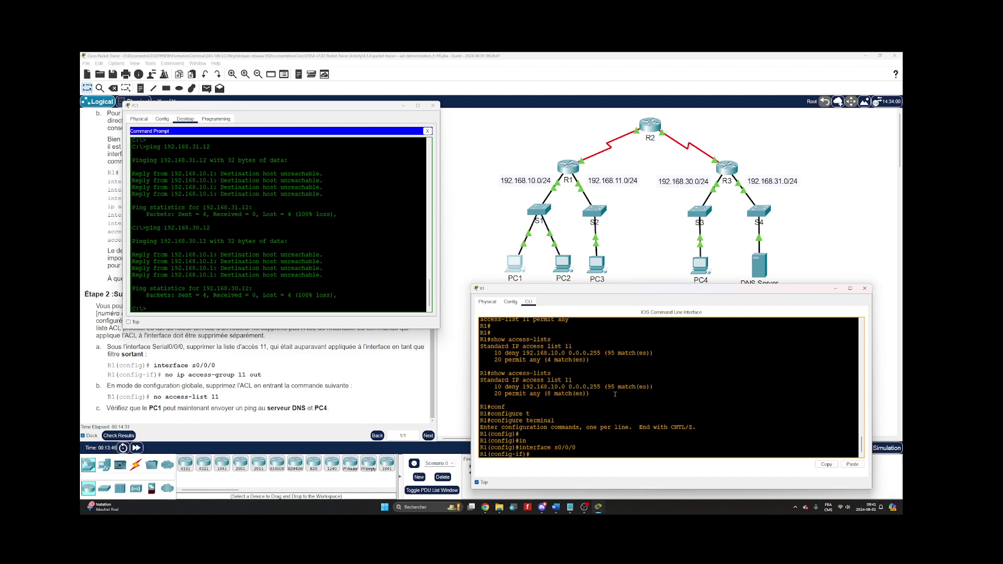
text(no)
scroll(614, 394, up, 3)
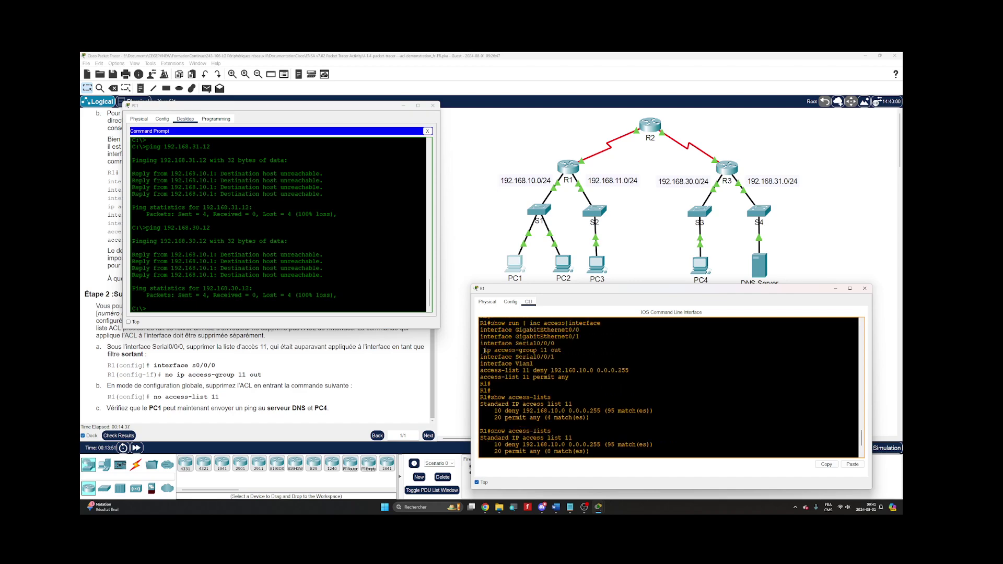
drag(485, 350, 561, 350)
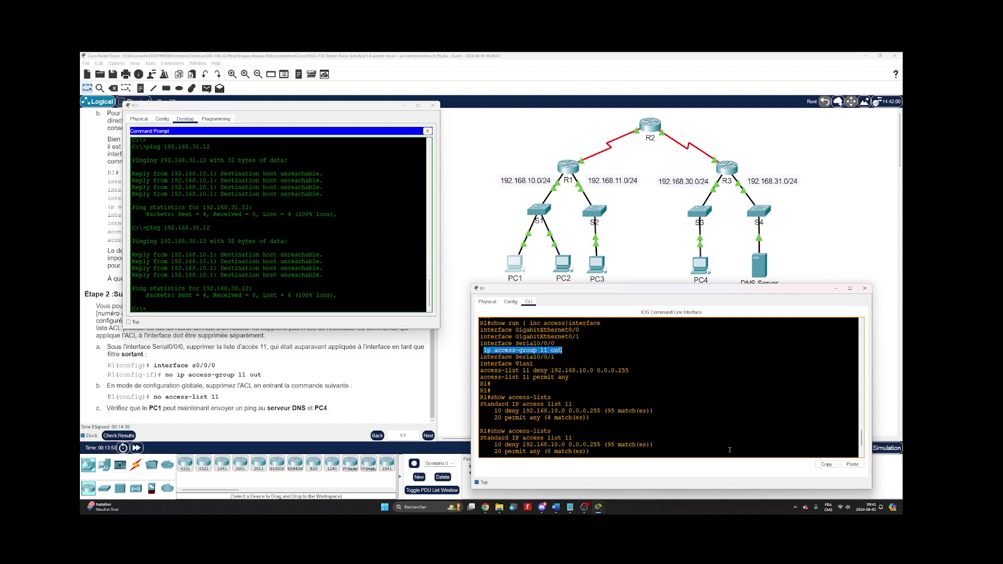
click(826, 464)
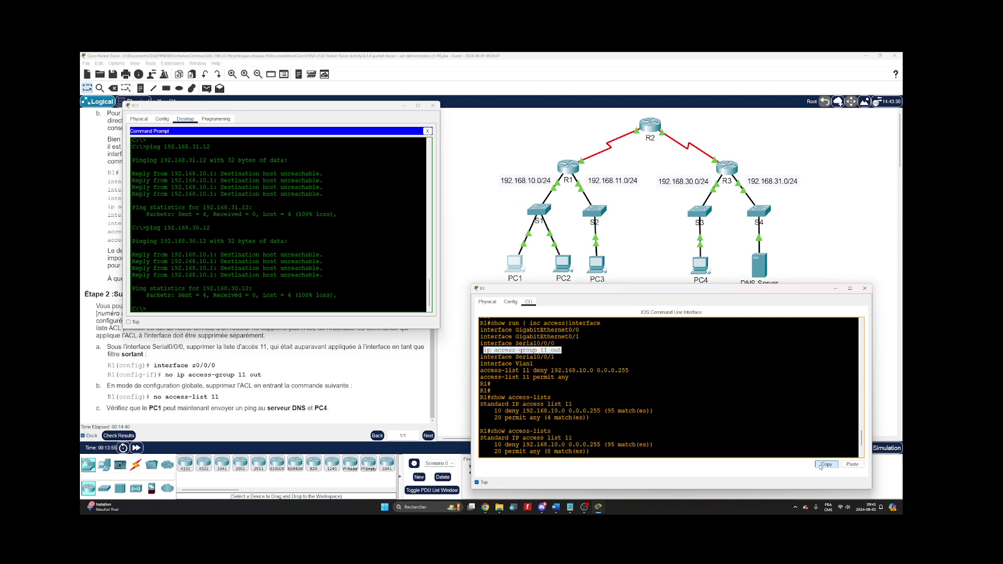
click(852, 464)
key(Return)
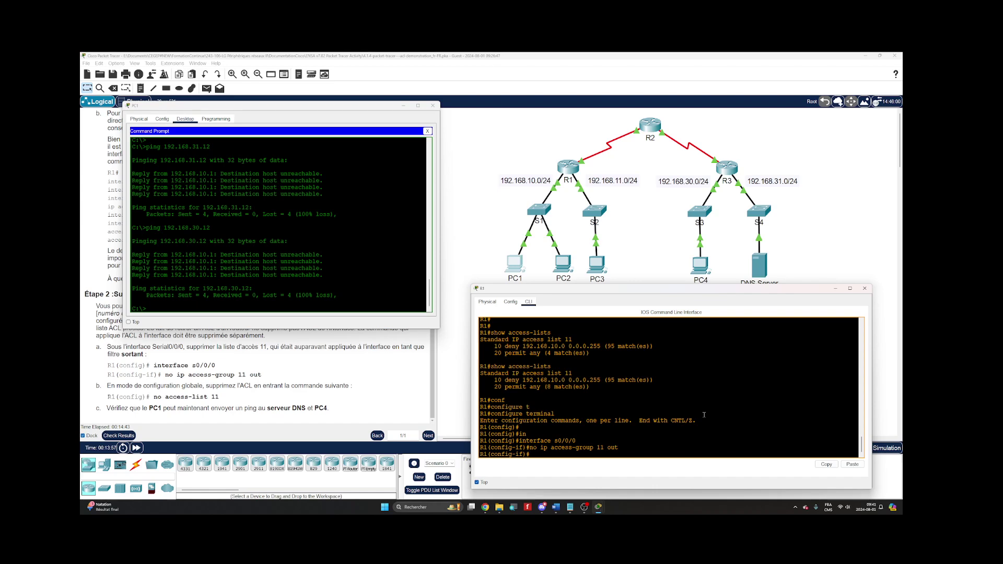
Try to run do ip access-li from R1's interface configuration mode
text(do ip acc)
key(Tab)
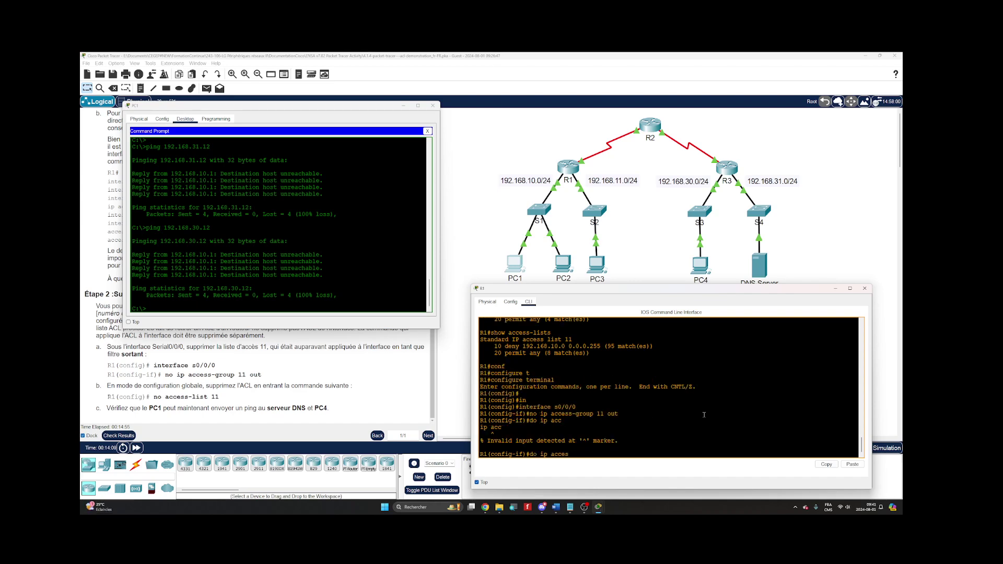
key(Tab)
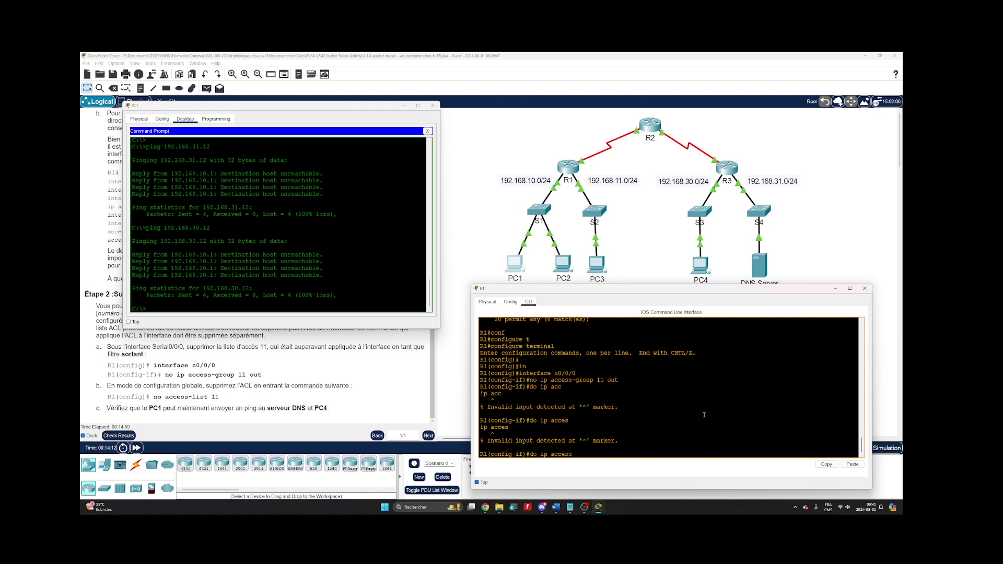
text(s-li)
key(Return)
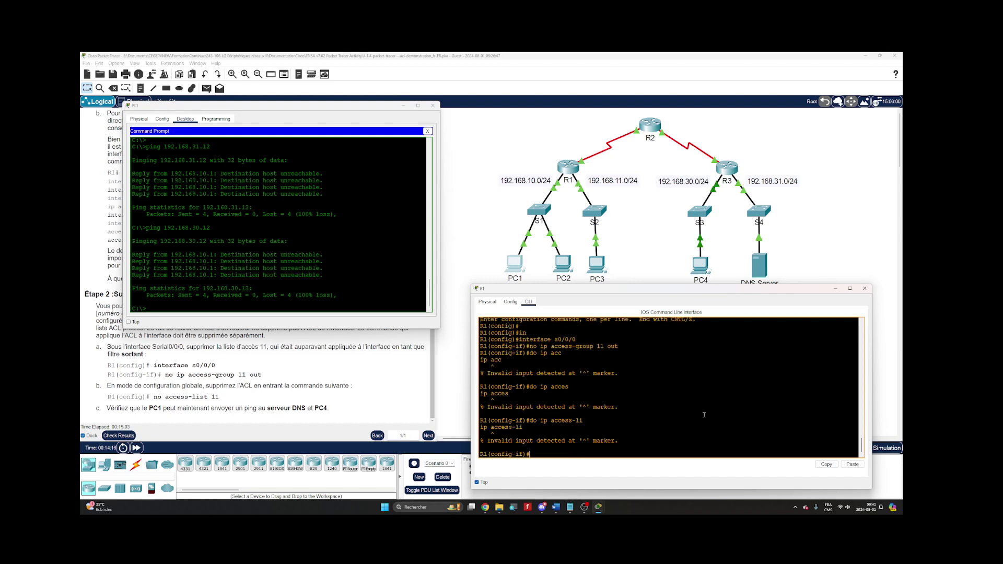
Exit configuration mode on R1 with end and display the access lists with show access-lists
text(end)
key(Return)
key(Return)
key(Return)
text(show access-lists)
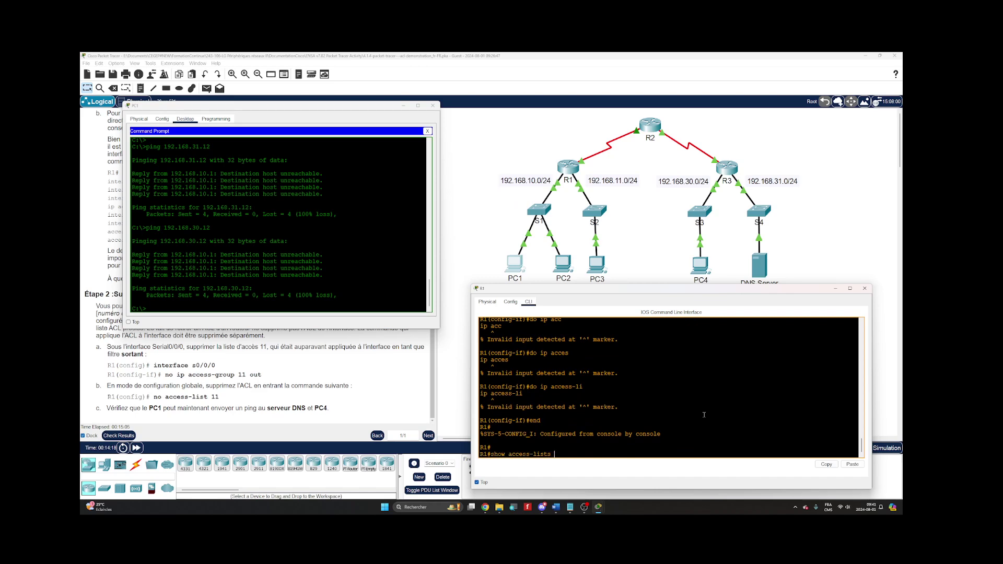
key(Return)
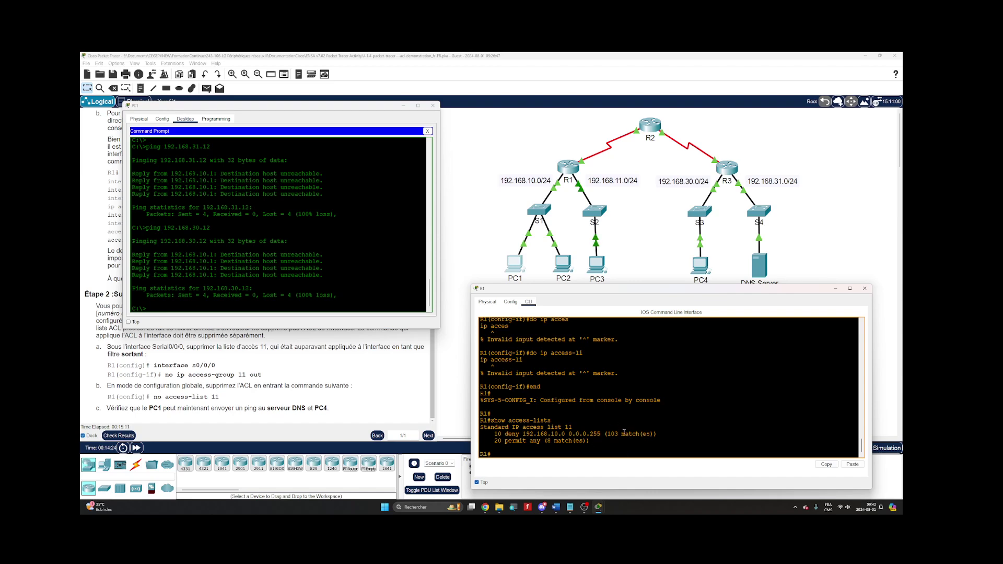
Display R1's interface and access list configuration lines with show run | inc access|interface
key(Return)
key(Return)
text(configure terminal)
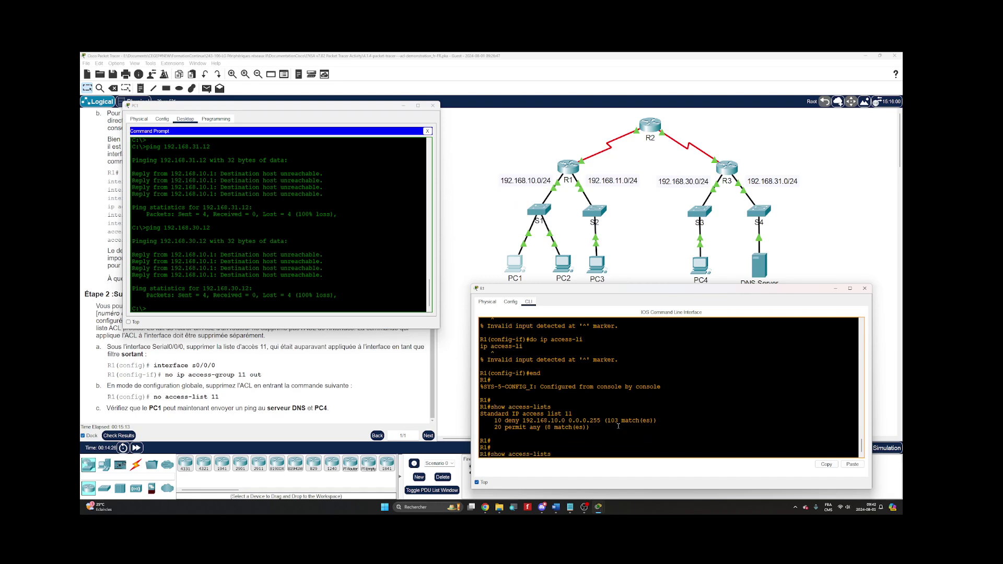
key(Up)
key(Up)
key(Return)
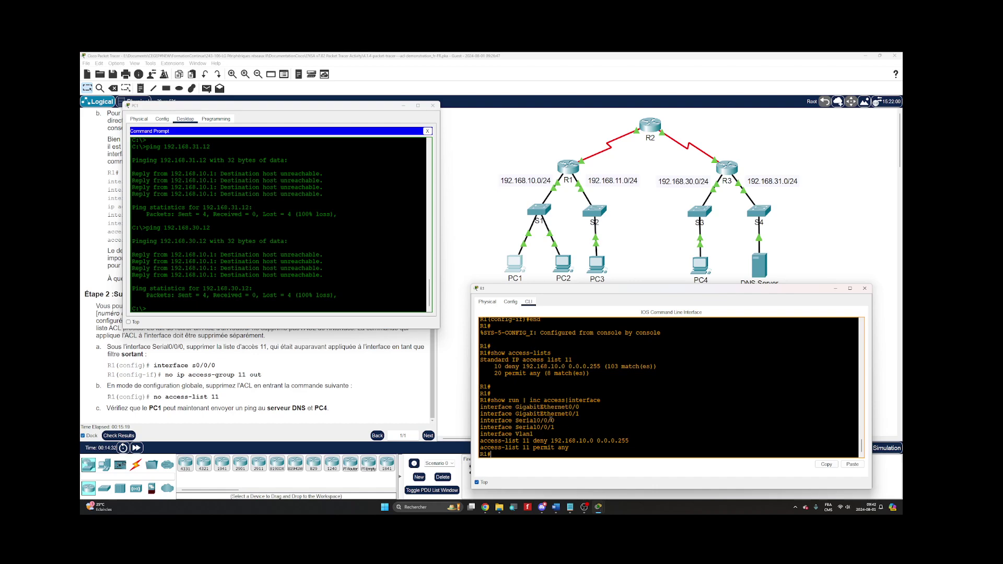
Ping PC4 at 192.168.30.12 again from PC1's Command Prompt
click(256, 242)
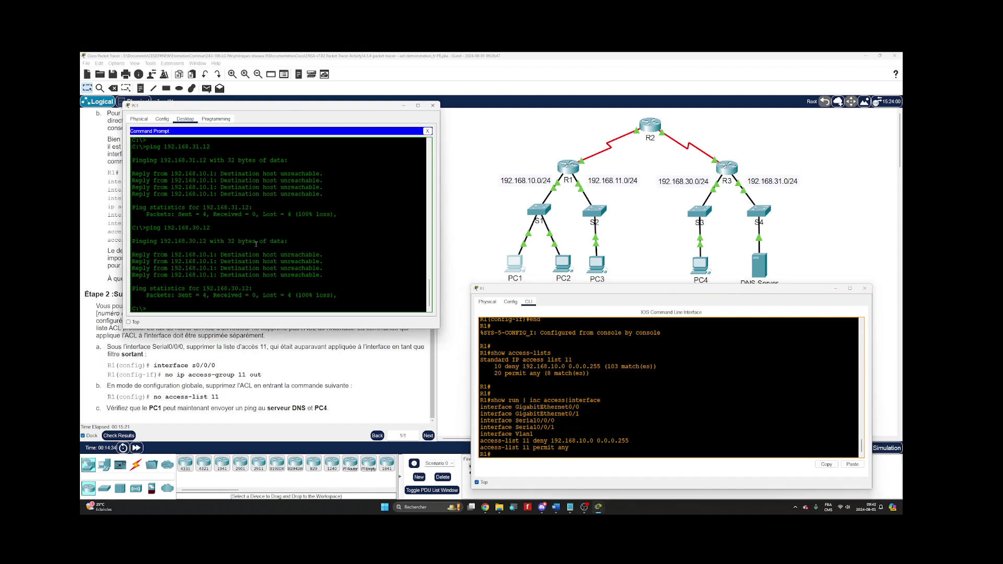
key(Return)
key(Return)
key(Up)
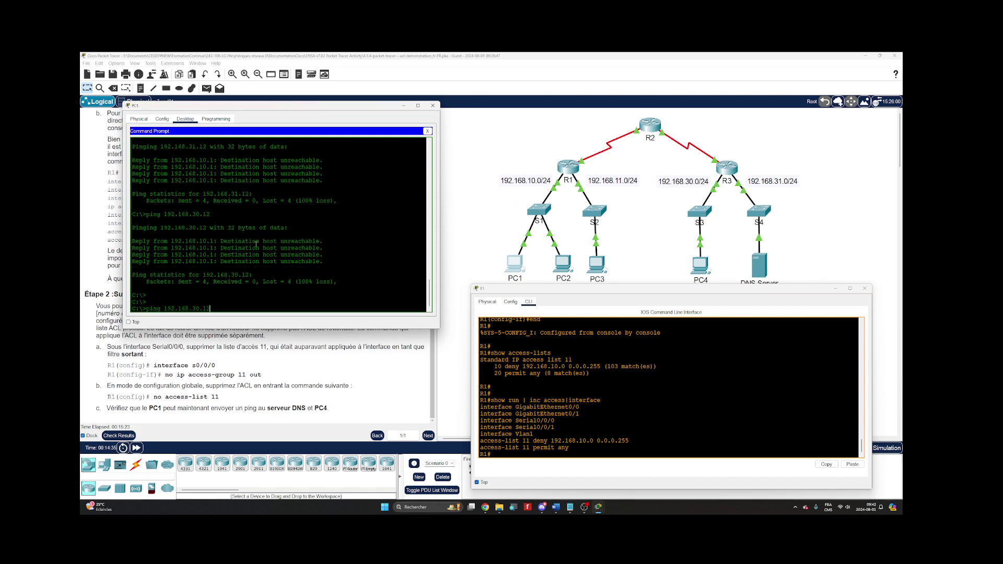
key(Return)
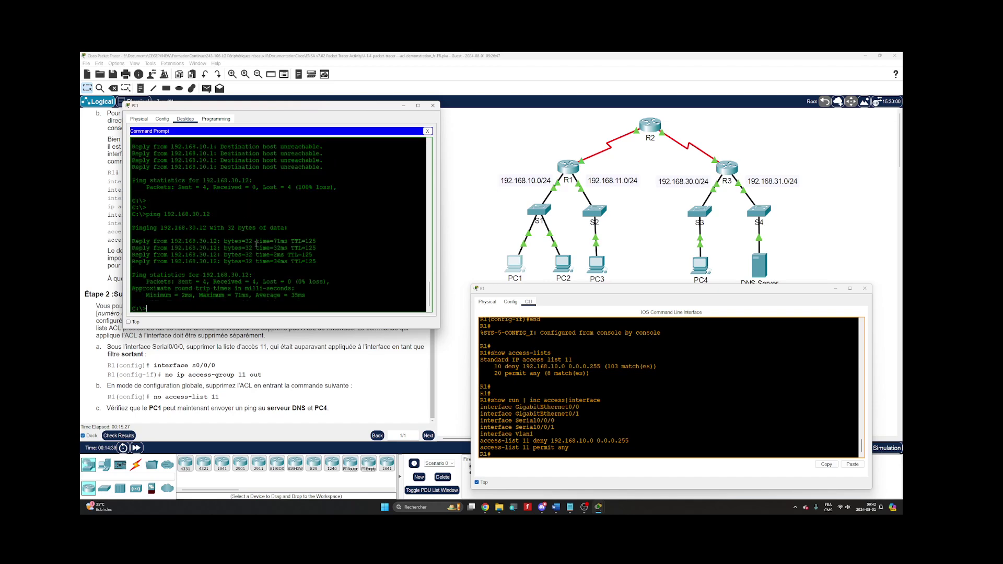
Ping the DNS server at 192.168.31.12 again from PC1
key(Up)
key(Left)
key(Left)
key(Left)
key(BackSpace)
text(1)
key(Return)
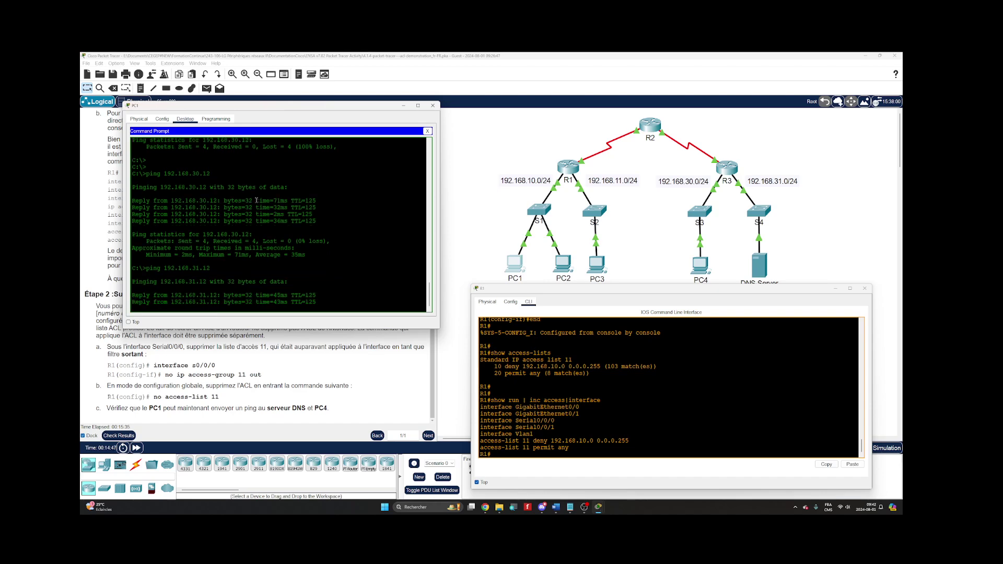
Run show access-lists on R1 again to check the match counters of access list 11 after the pings
key(Return)
key(Up)
key(Up)
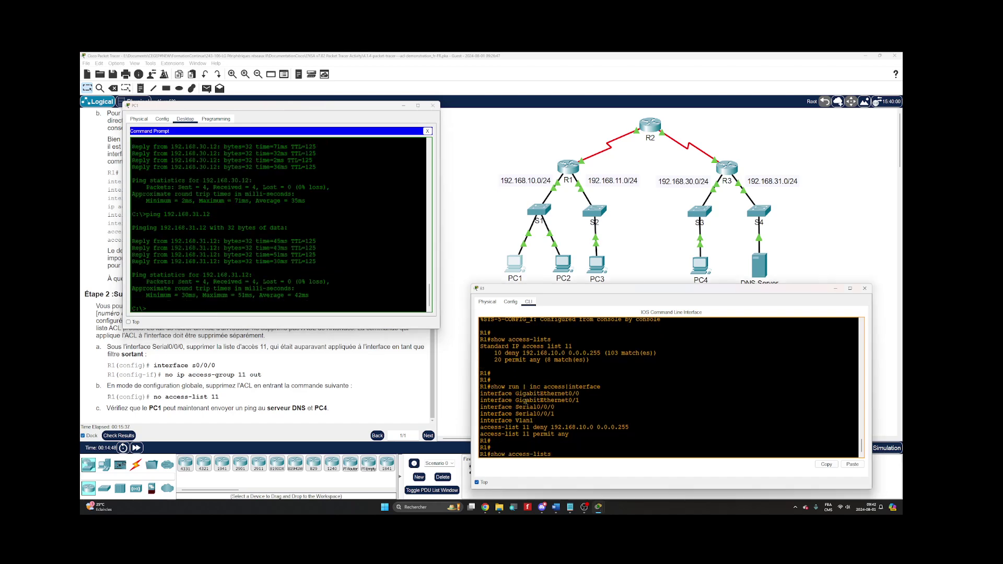
key(Return)
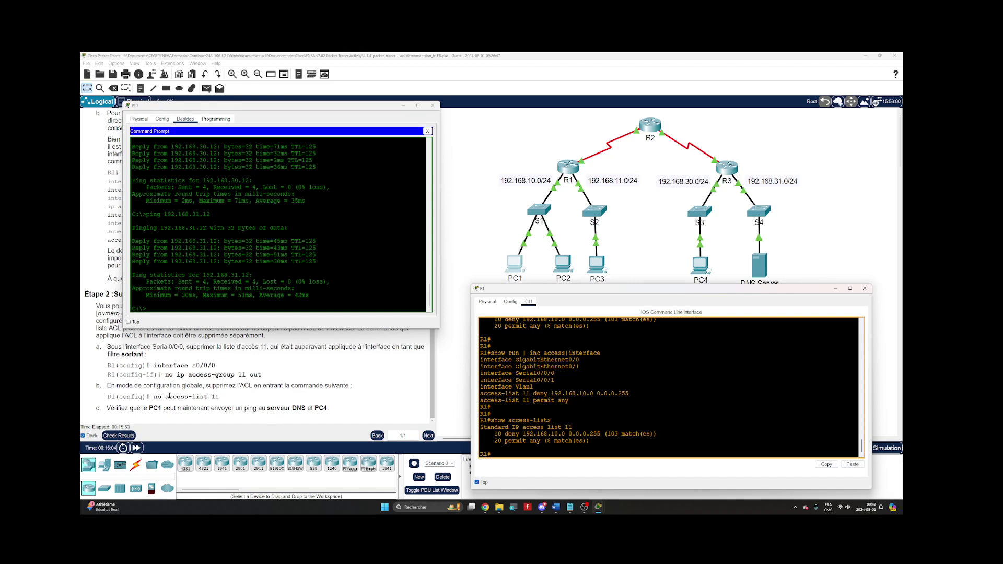
key(Return)
key(Return)
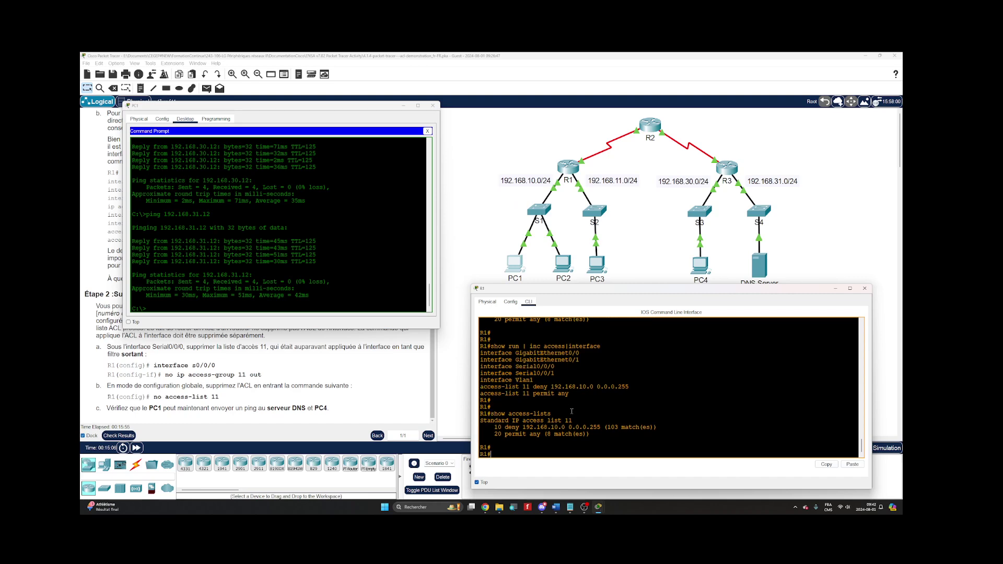
Begin a clear access-list command at R1's privileged prompt and list its available options with ?
text(c)
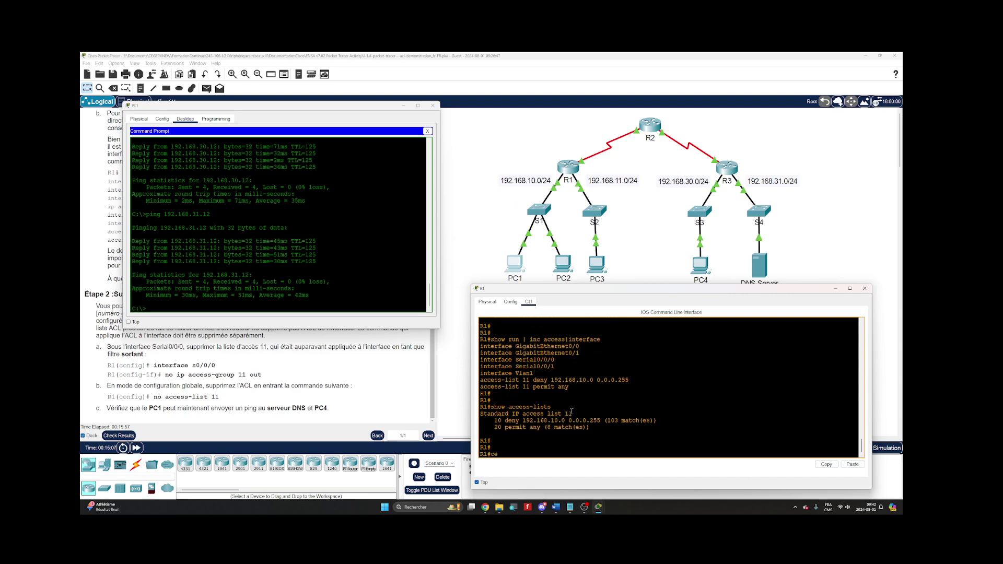
text(lear ip acc)
key(Tab)
key(BackSpace)
key(BackSpace)
key(BackSpace)
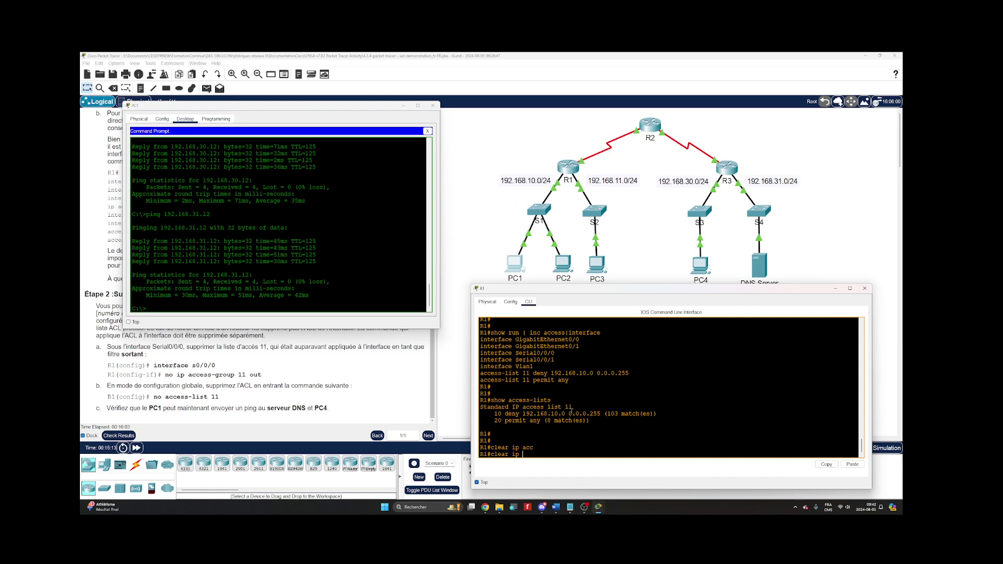
key(BackSpace)
key(BackSpace)
key(BackSpace)
text(acc)
key(Tab)
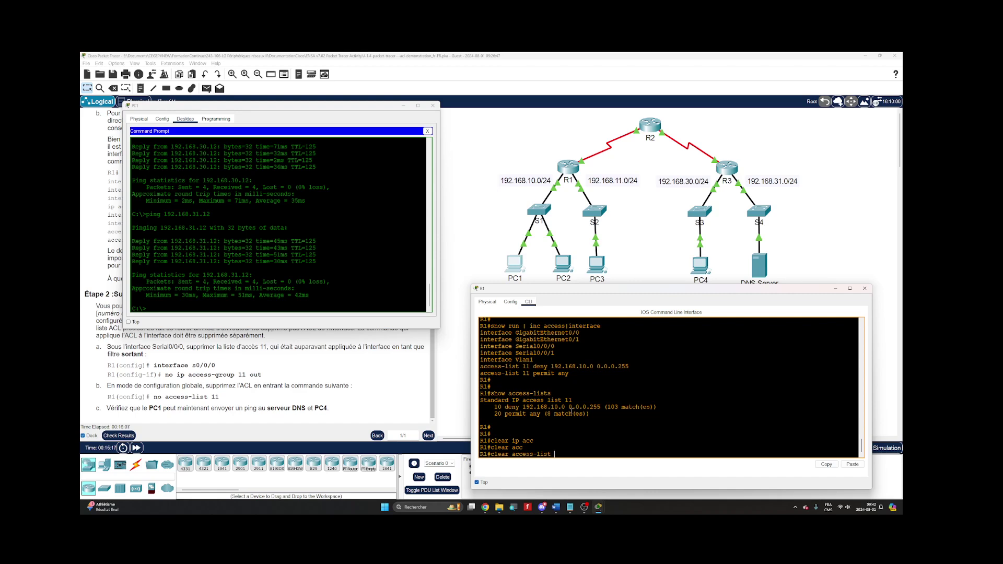
text(?)
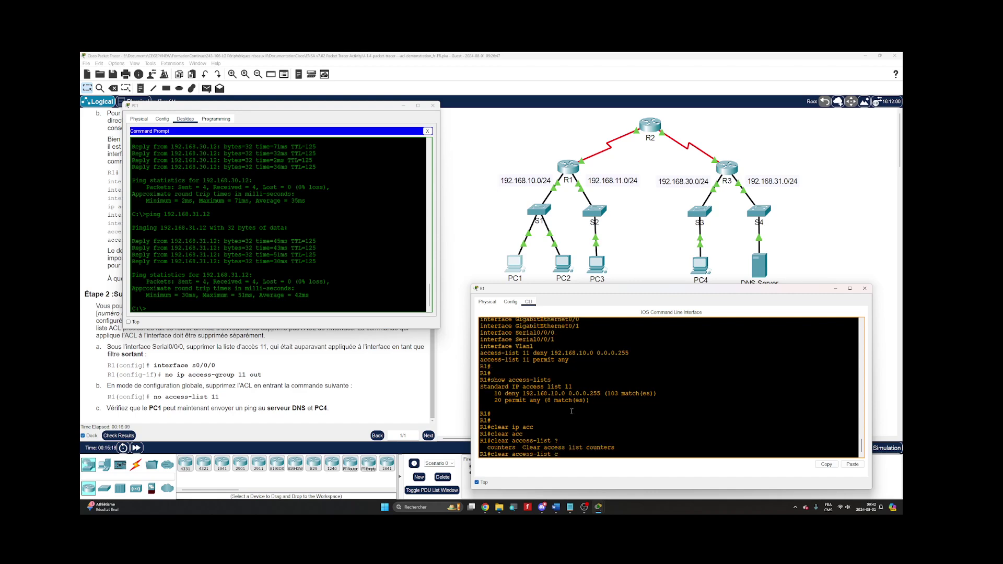
Clear the match counters of access list 11 with clear access-list counters 11
text(cou)
key(Tab)
text(?)
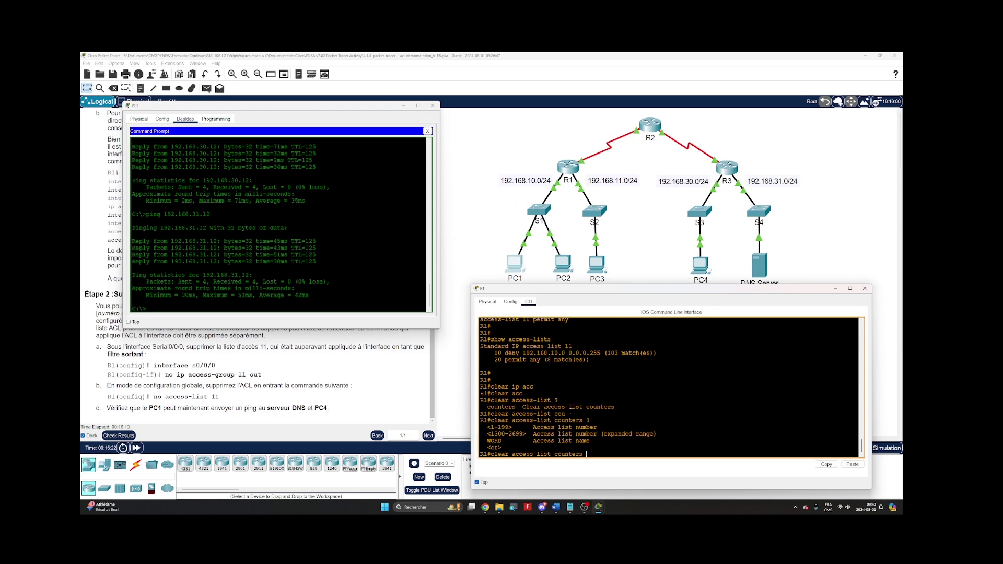
text(11)
key(Return)
Run show access-lists on R1 and compare the match counters with the output from before the clearing
key(Up)
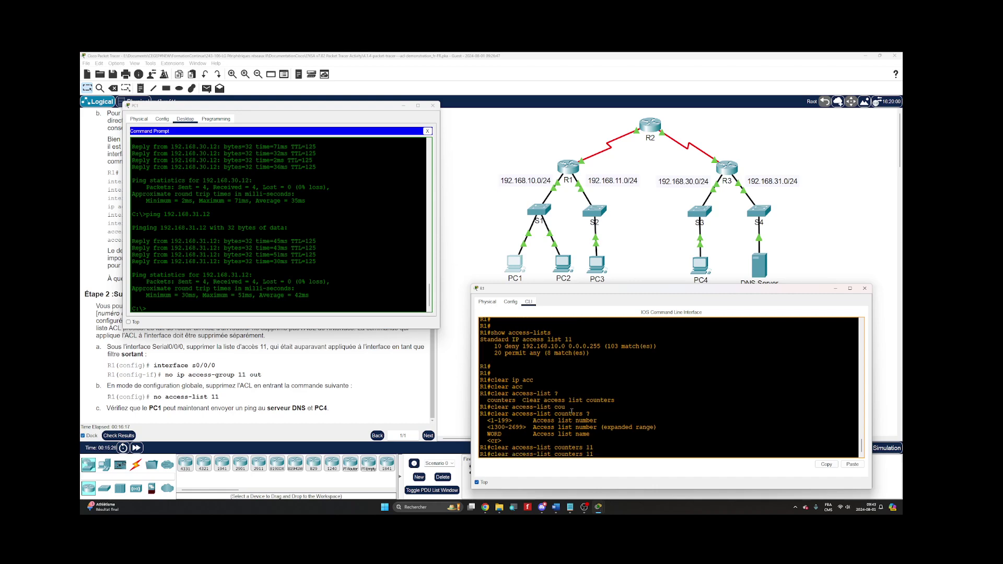
key(Up)
key(Return)
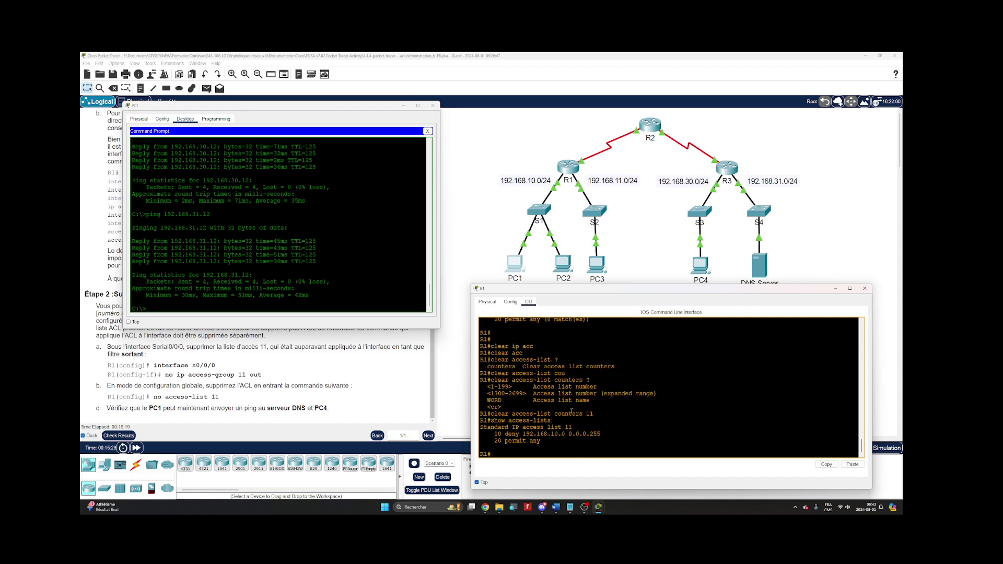
scroll(592, 351, up, 1)
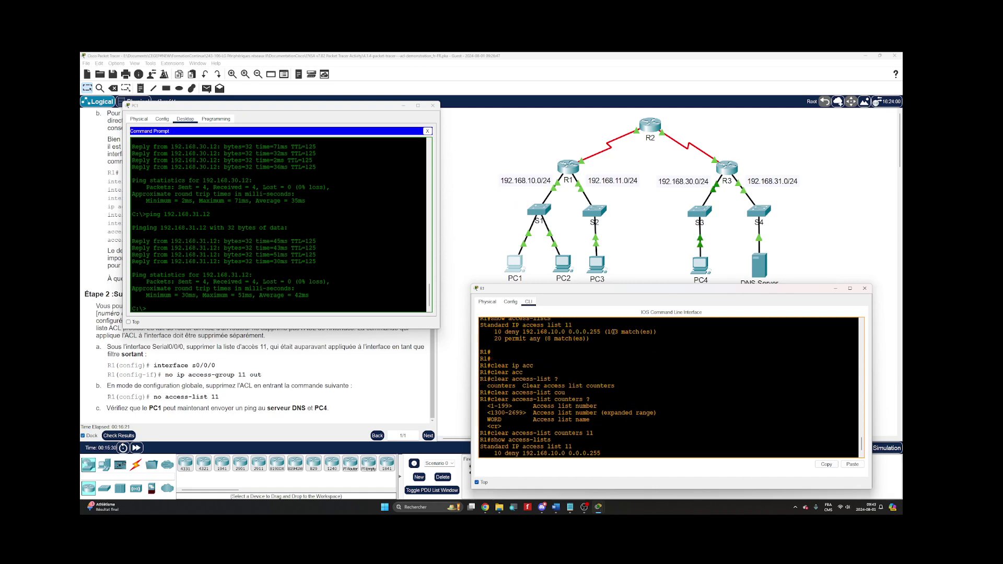
scroll(578, 388, down, 1)
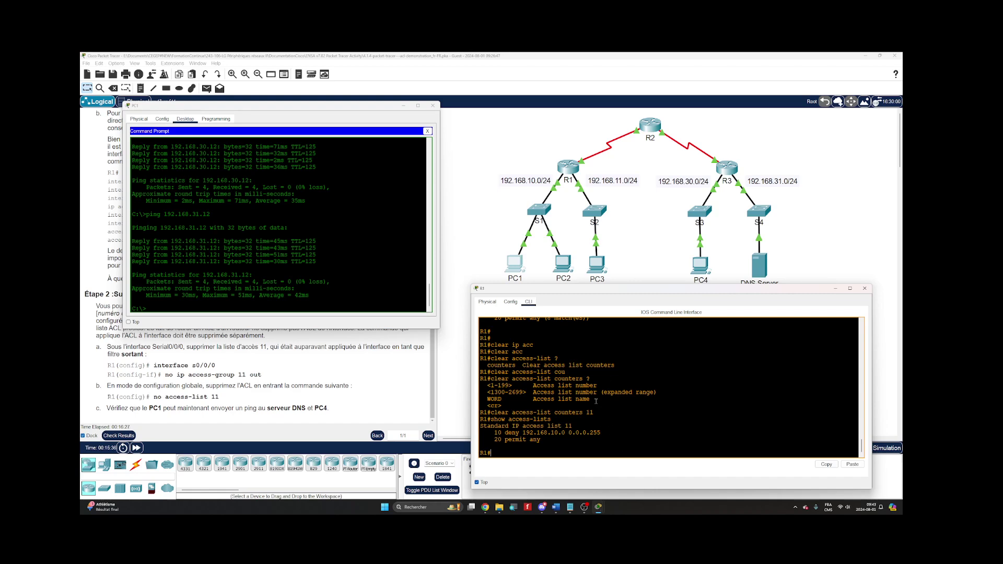
scroll(592, 398, up, 2)
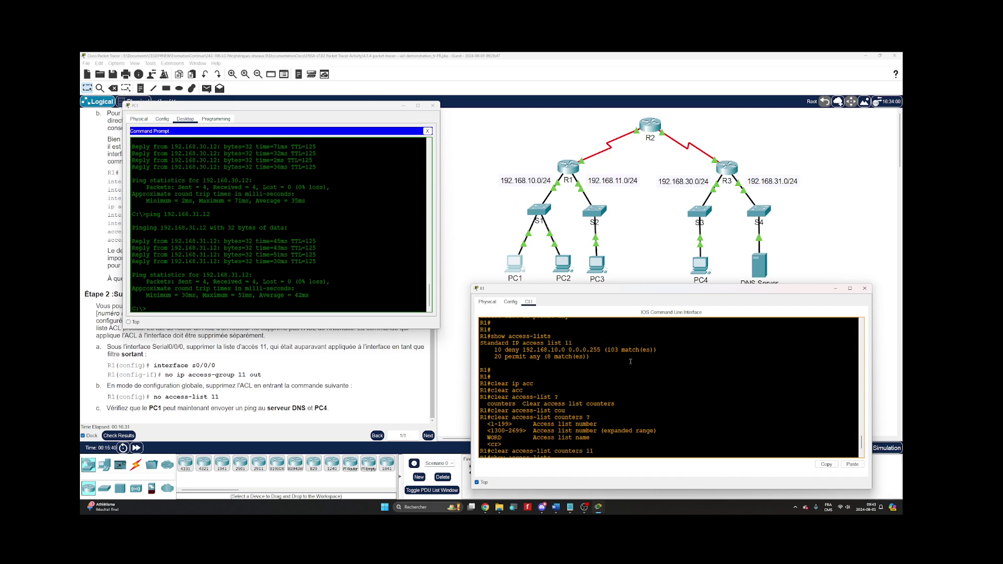
scroll(641, 400, down, 2)
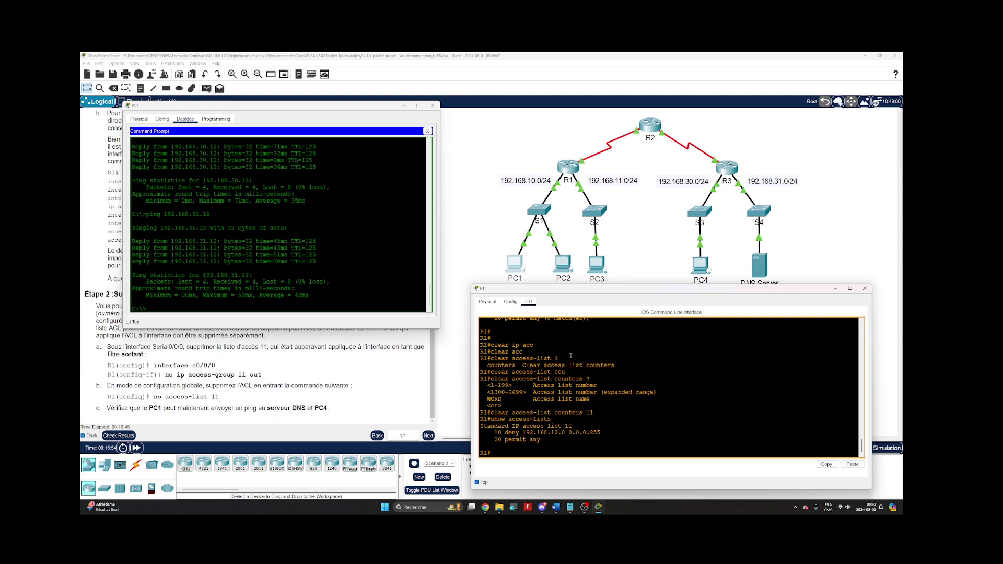
Delete the ACL from R1 in global configuration mode with no access-list 11
key(Return)
key(Return)
key(Return)
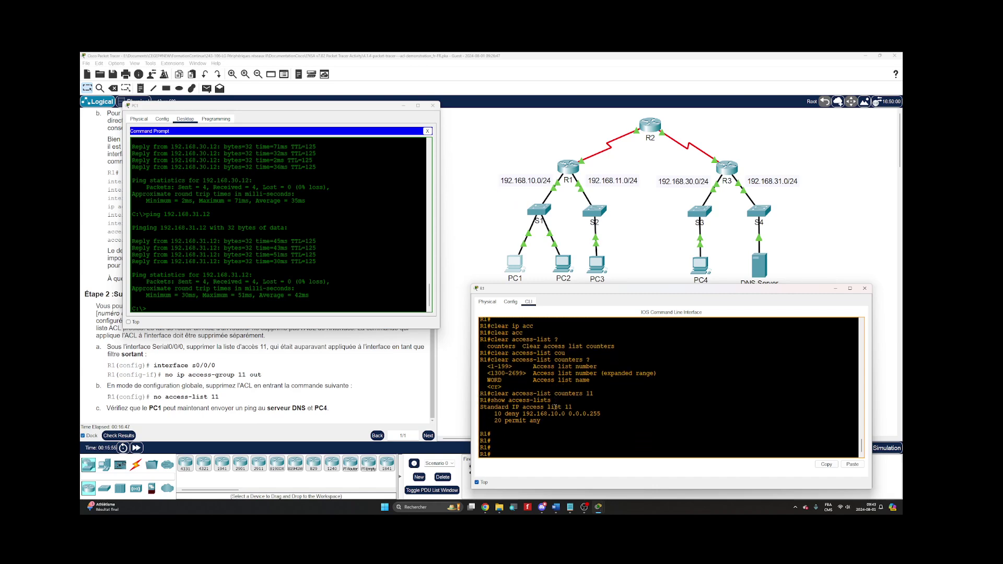
text(conf)
key(Tab)
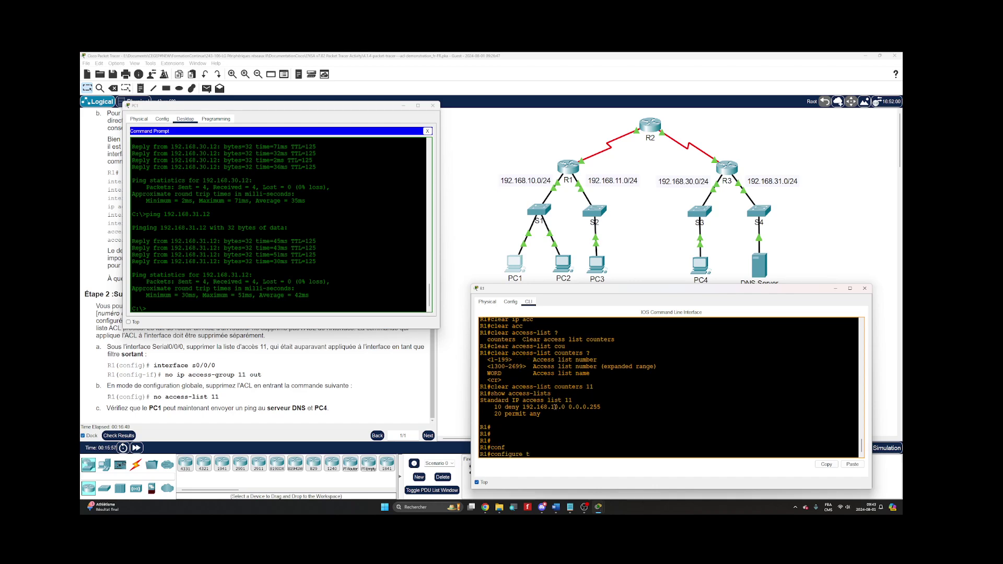
text(t)
key(Tab)
key(Return)
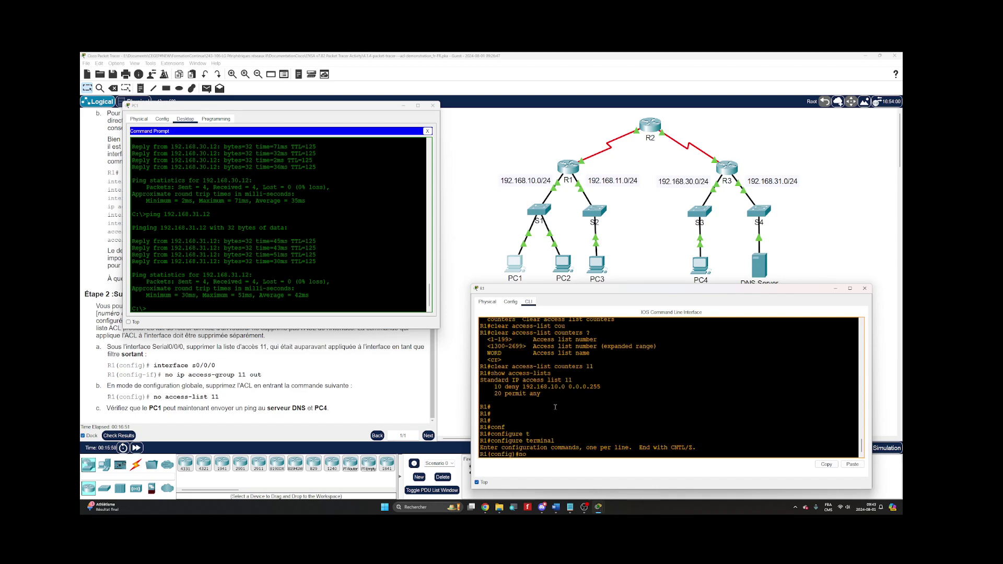
text(no acc)
key(Tab)
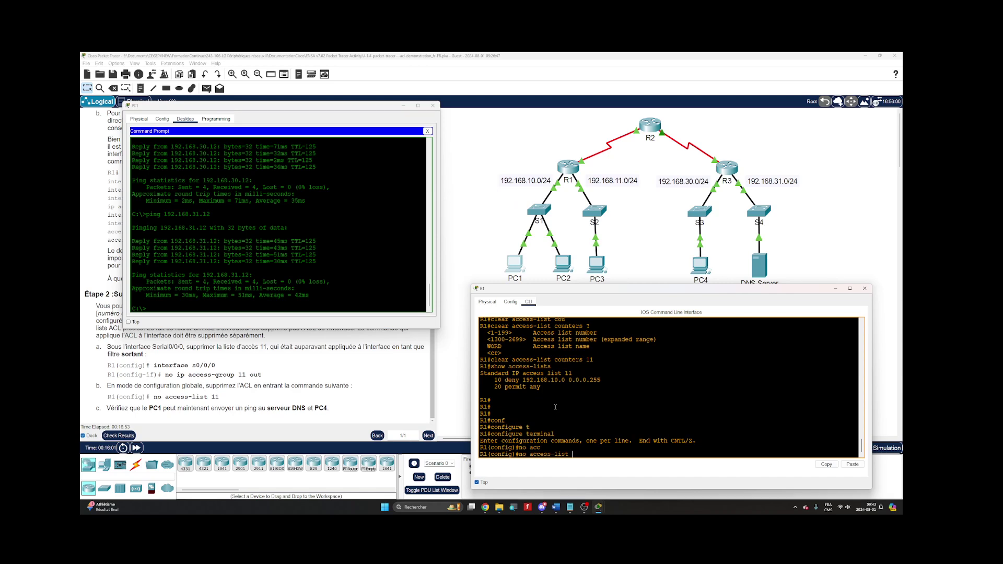
text(11)
key(Return)
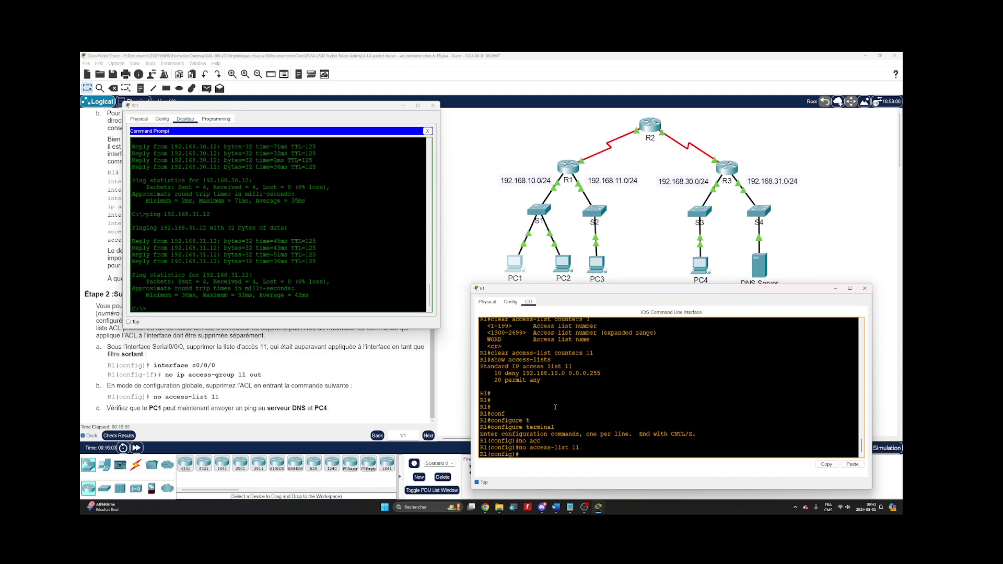
Leave R1's global configuration mode with end and check for remaining ACLs with show access-lists
text(end)
key(Return)
key(Return)
key(Return)
key(Return)
text(show access-lists)
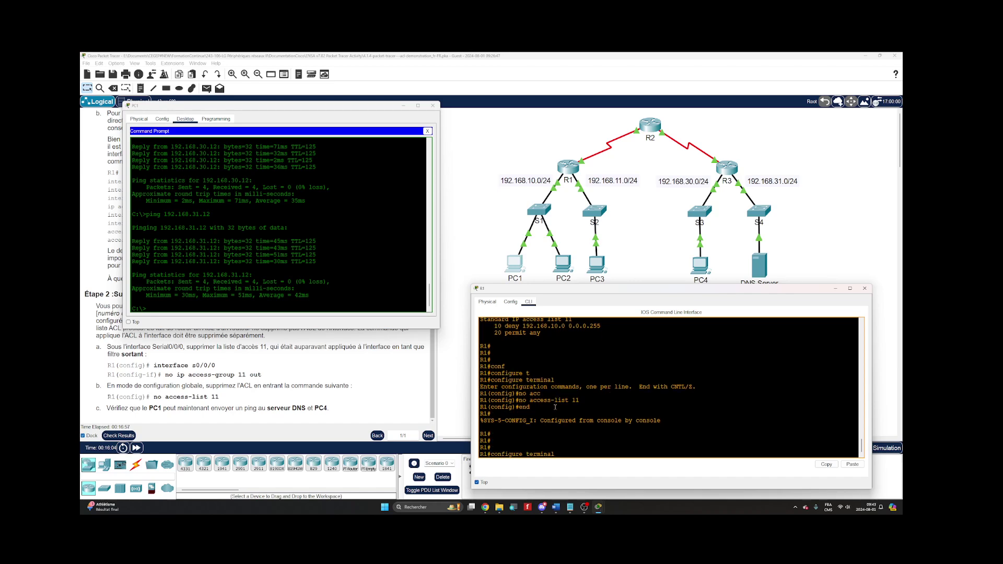
key(Return)
key(Return)
key(Return)
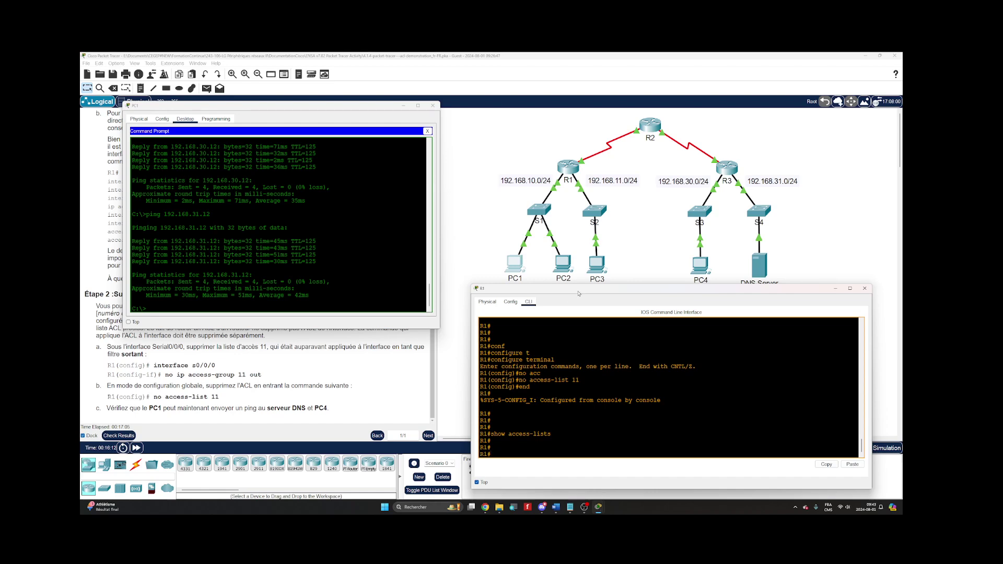
drag(581, 291, 582, 295)
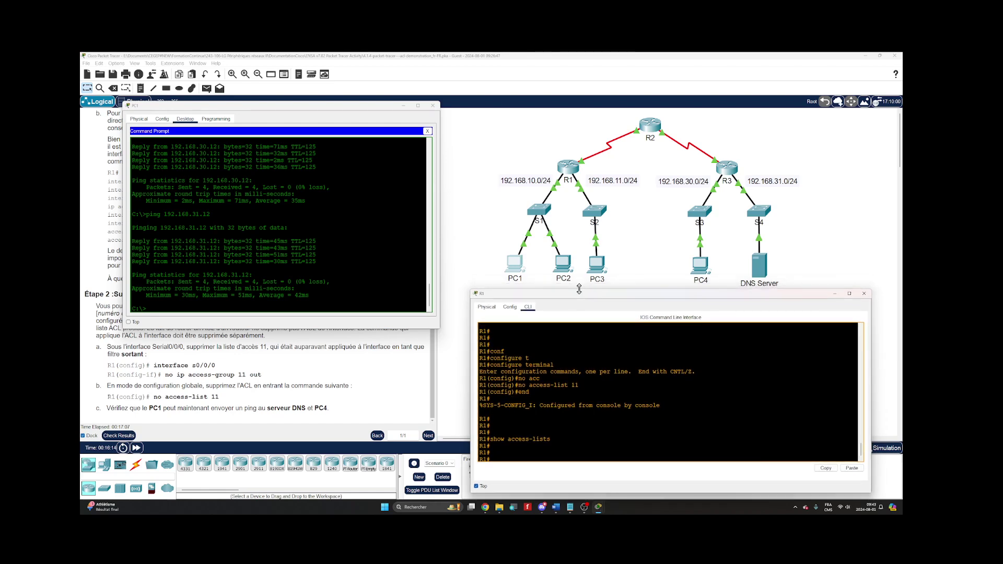